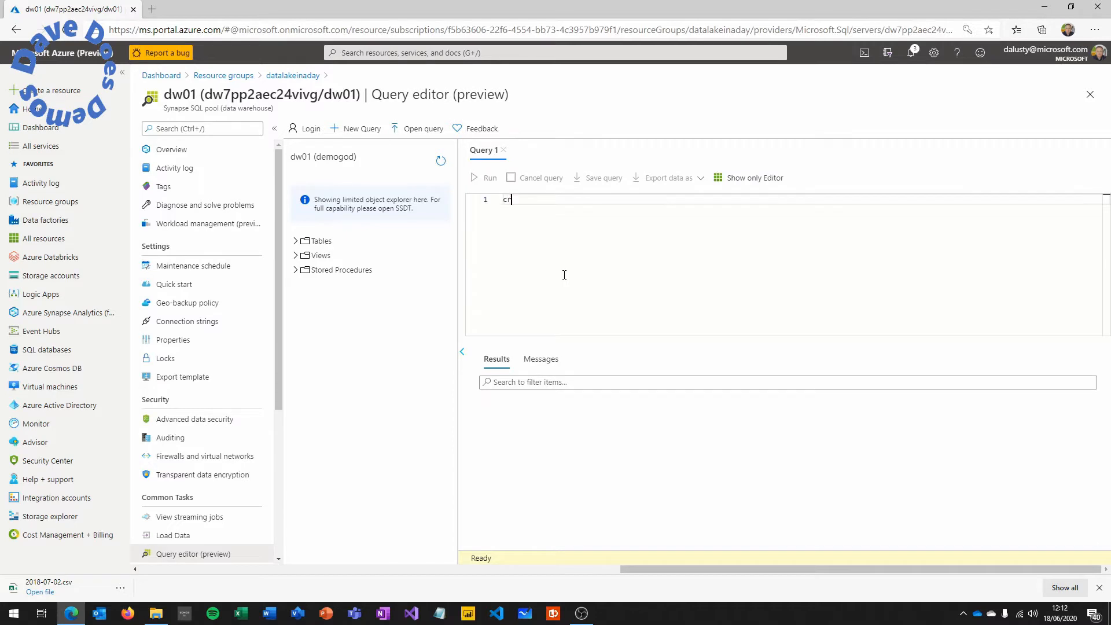
# - Complete and run the query "create master key" against the dw01 SQL pool
pyautogui.write('master key')
pyautogui.click(486, 178)
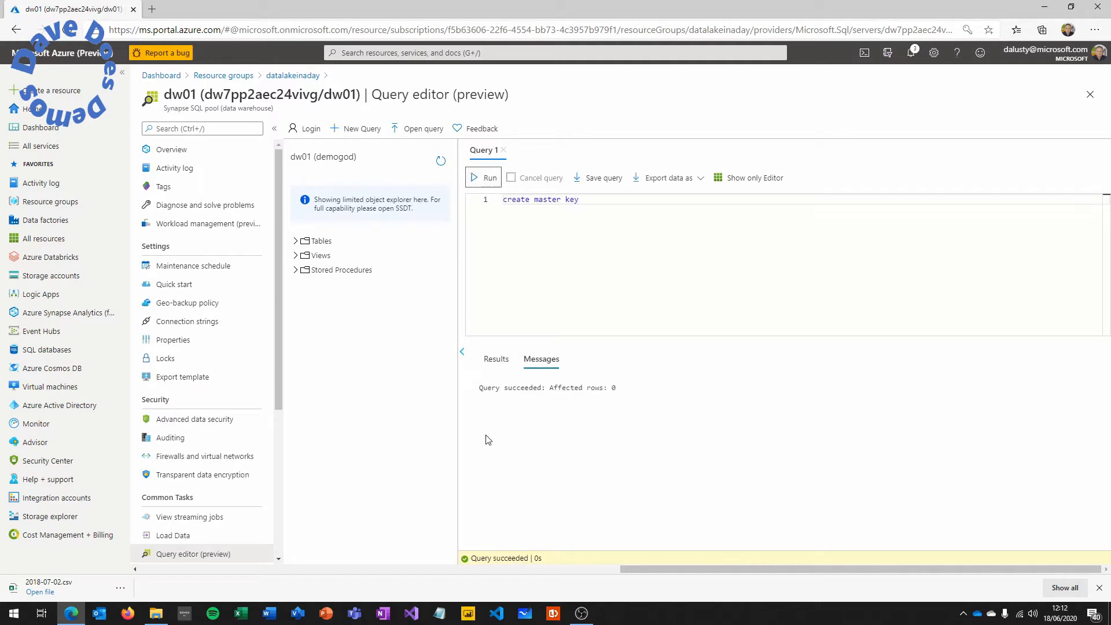
pyautogui.moveTo(544, 558); pyautogui.dragTo(476, 560)
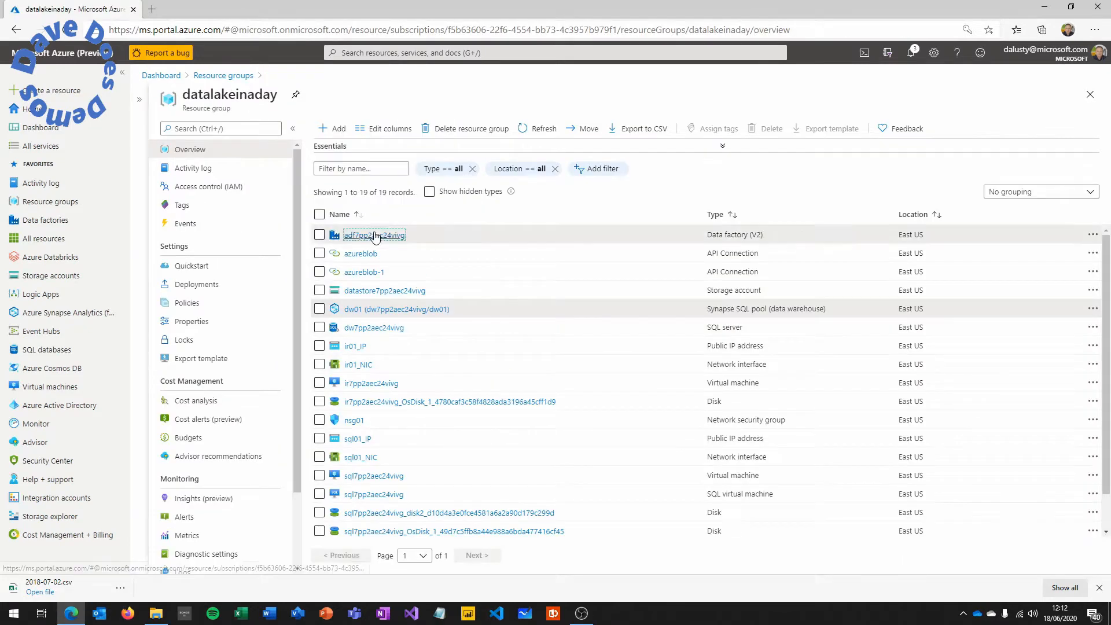
# - Open the authoring workspace of data factory adf7pp2aec24vivg and open the dataflowmodelling data flow
pyautogui.click(375, 236)
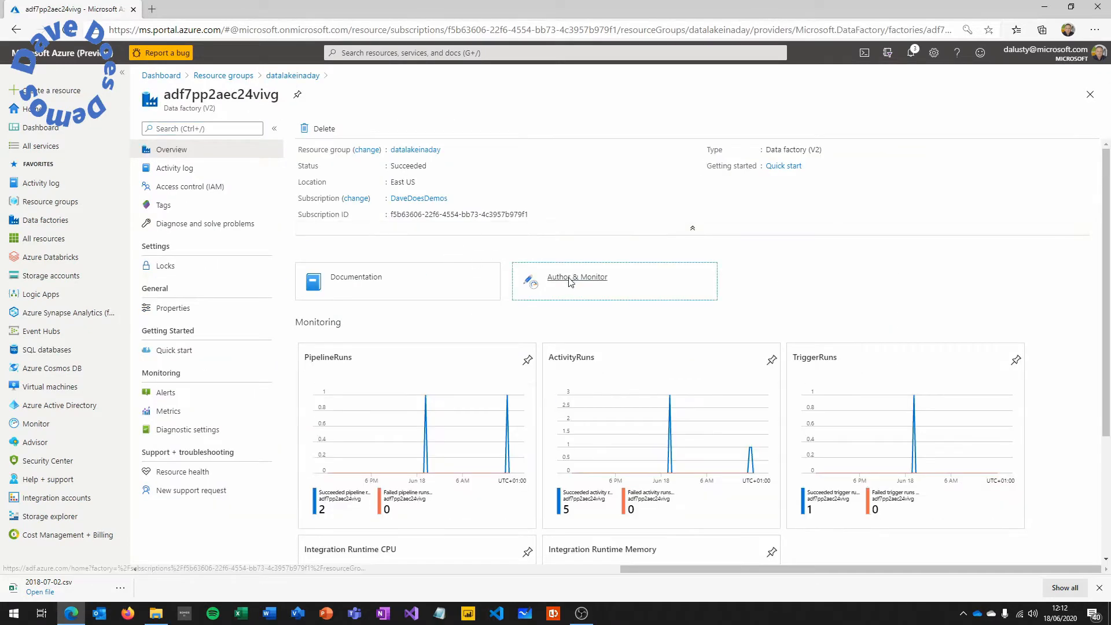
pyautogui.click(570, 279)
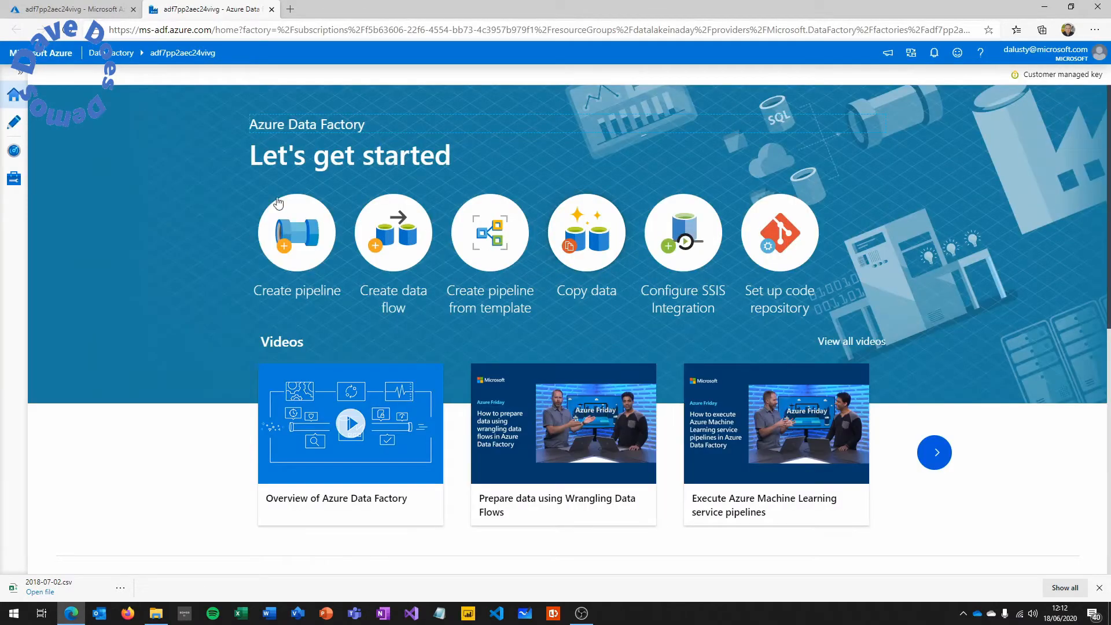
pyautogui.click(13, 124)
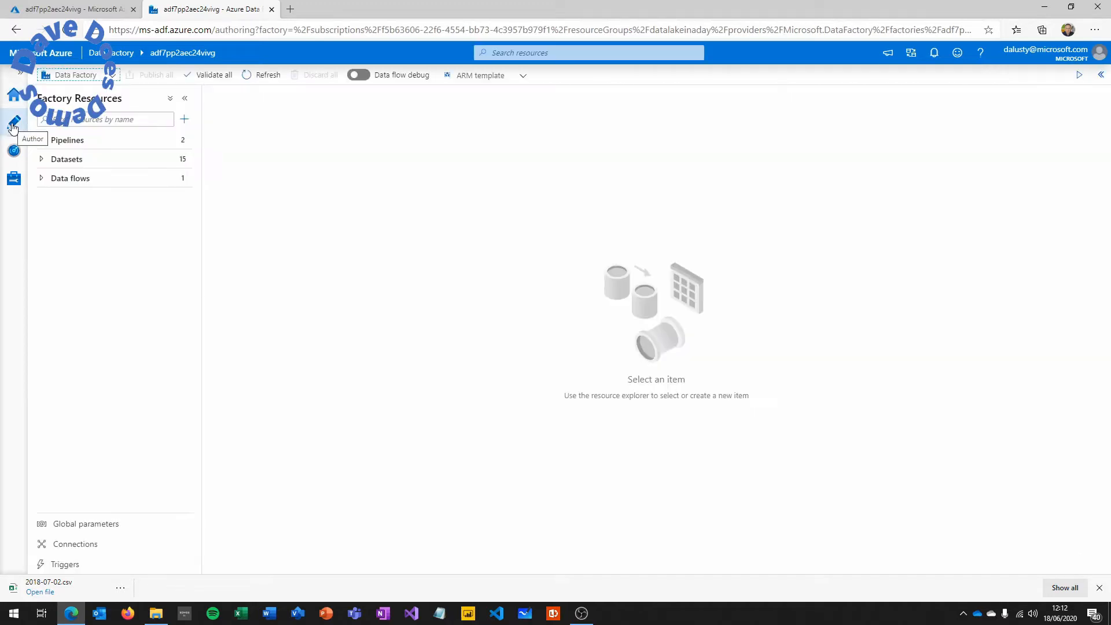
pyautogui.click(42, 180)
pyautogui.click(99, 204)
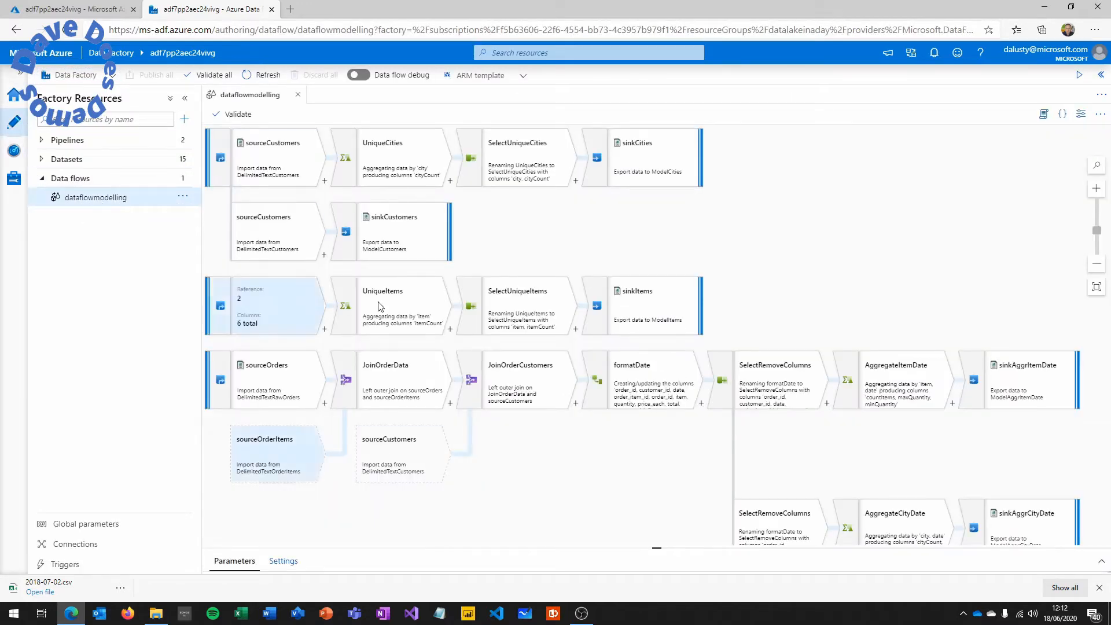
# - Add a new branch at the SelectRemoveColumns transformation and attach a sink to that branch
pyautogui.click(828, 405)
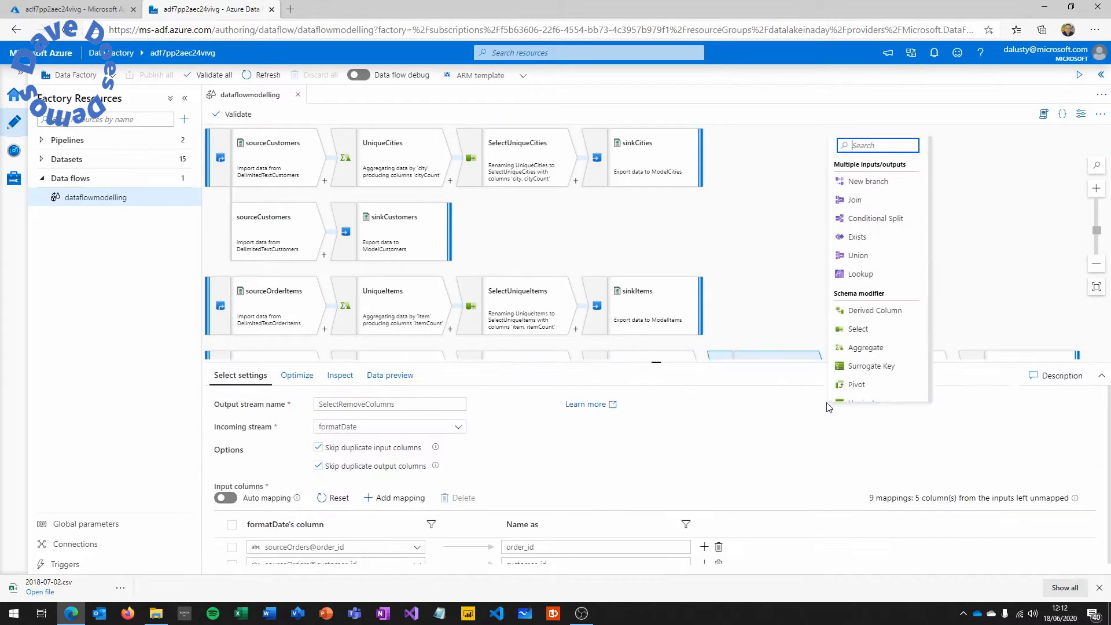
pyautogui.click(895, 185)
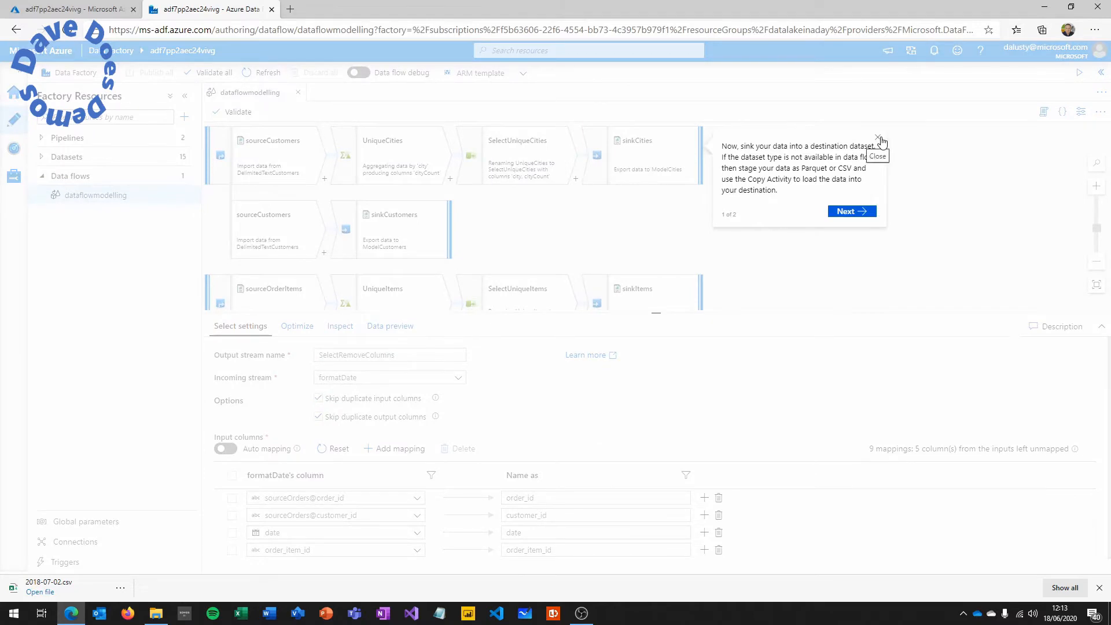
pyautogui.click(877, 138)
pyautogui.click(1095, 287)
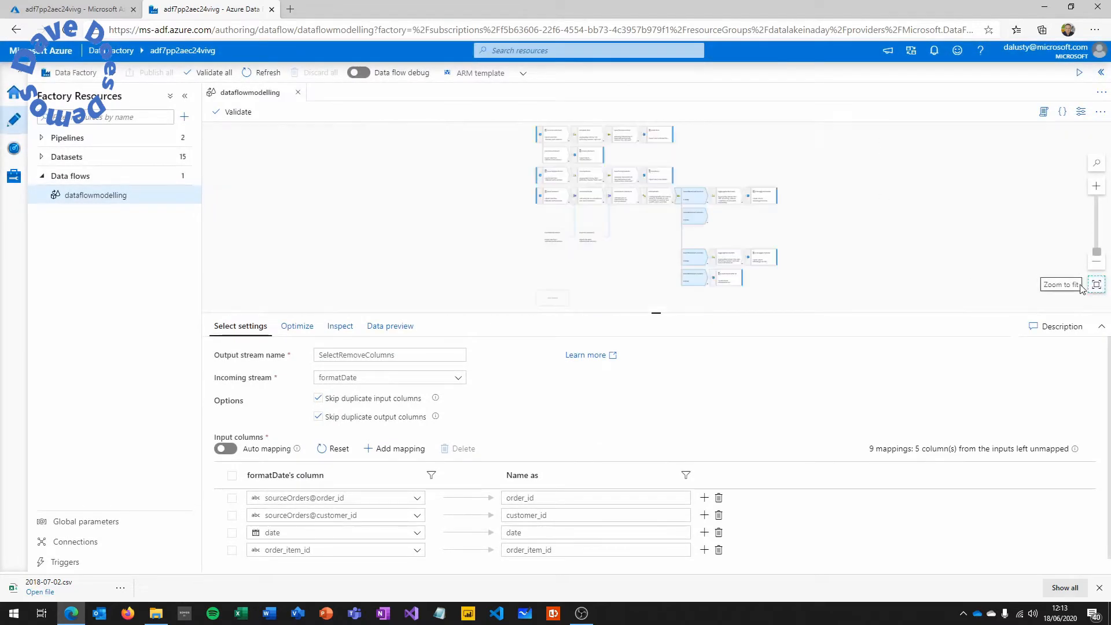
pyautogui.click(709, 228)
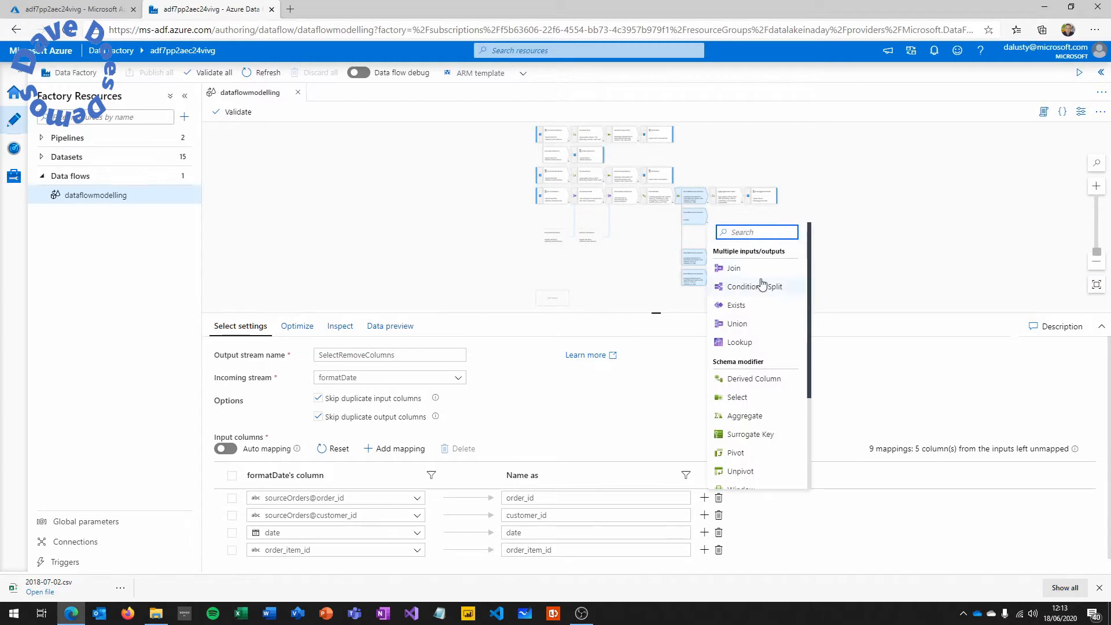
pyautogui.scroll(-2, 763, 347)
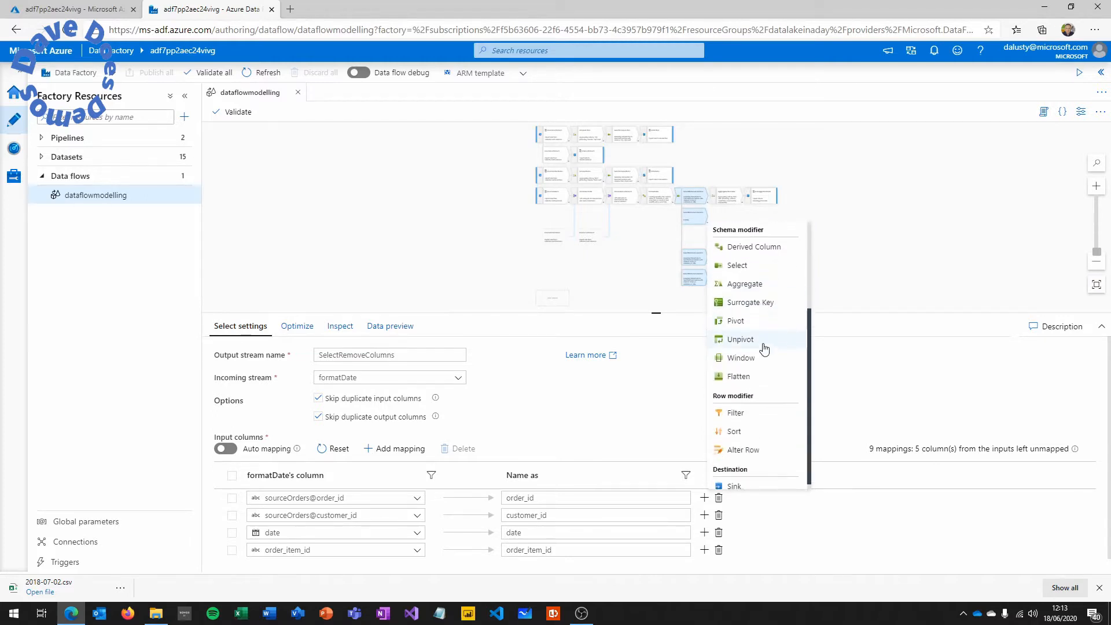
pyautogui.click(761, 486)
# - Name the sink sinkOrderFactDW and start a new Azure Synapse Analytics dataset for it
pyautogui.click(359, 355)
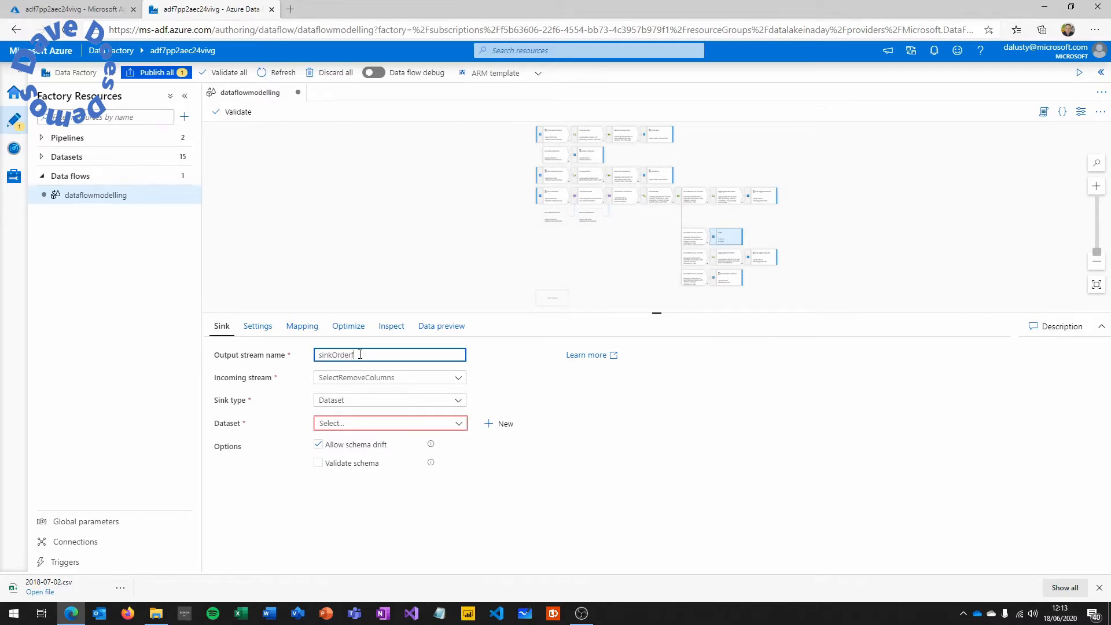
pyautogui.write('OrderFactDW')
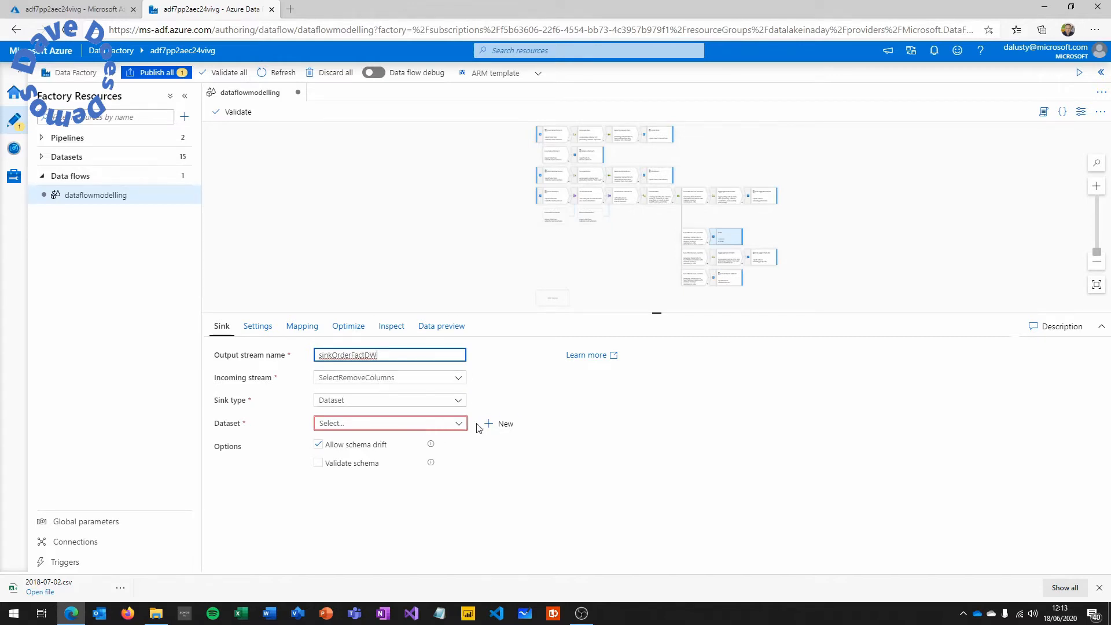
pyautogui.click(502, 426)
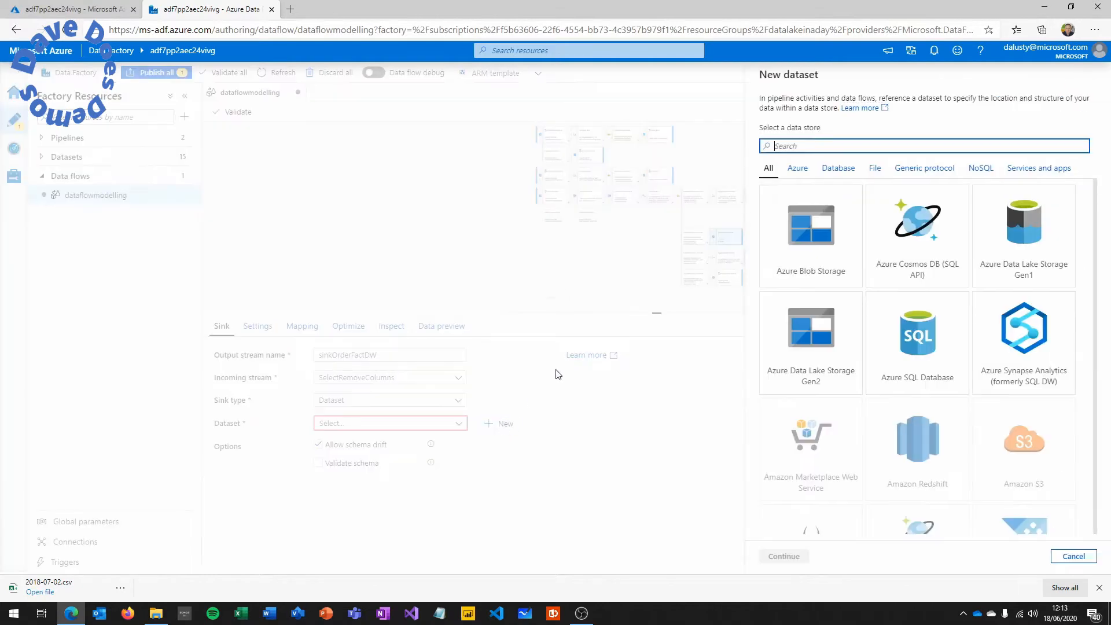
pyautogui.click(1019, 342)
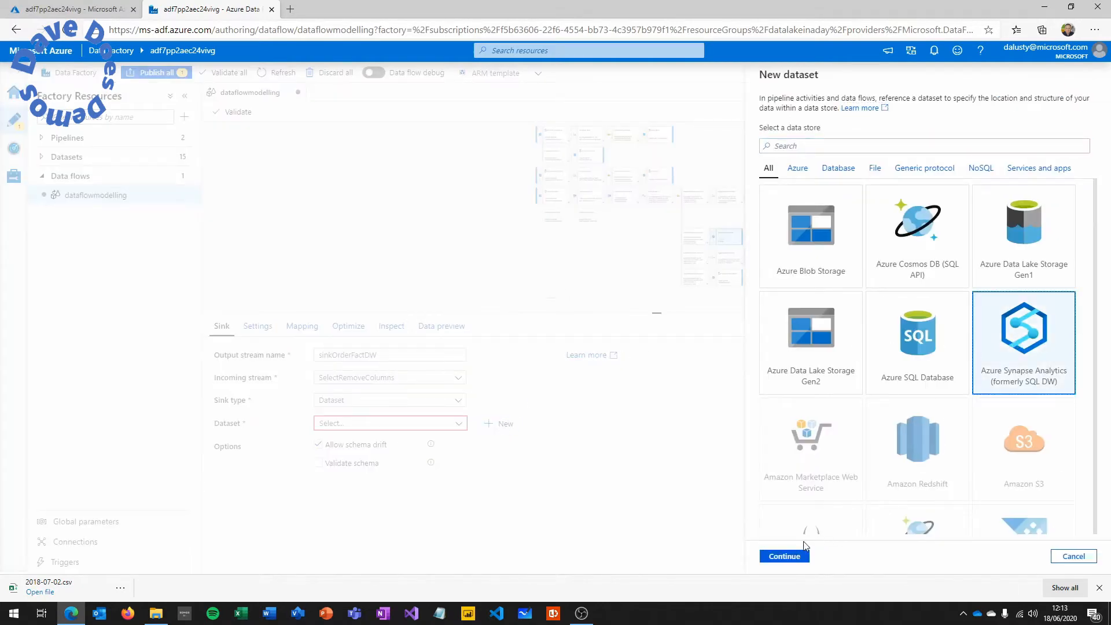
pyautogui.click(784, 556)
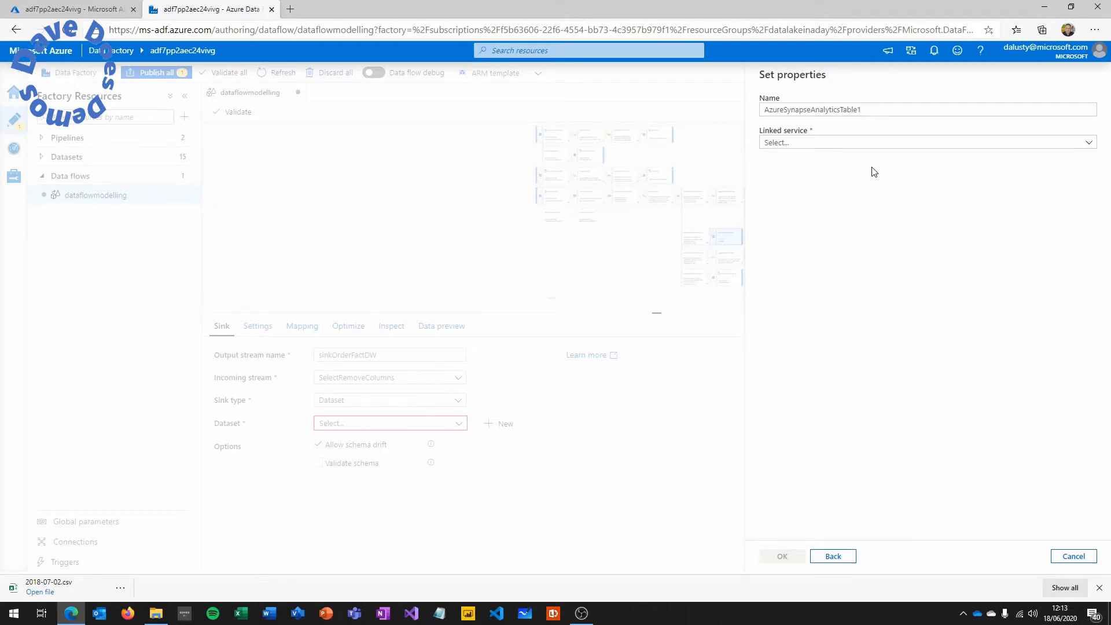
# - Start a new linked service for the dataset using subscription DaveDoesDemos, server dw7pp2aec24vivg and database dw01
pyautogui.click(822, 148)
pyautogui.click(802, 198)
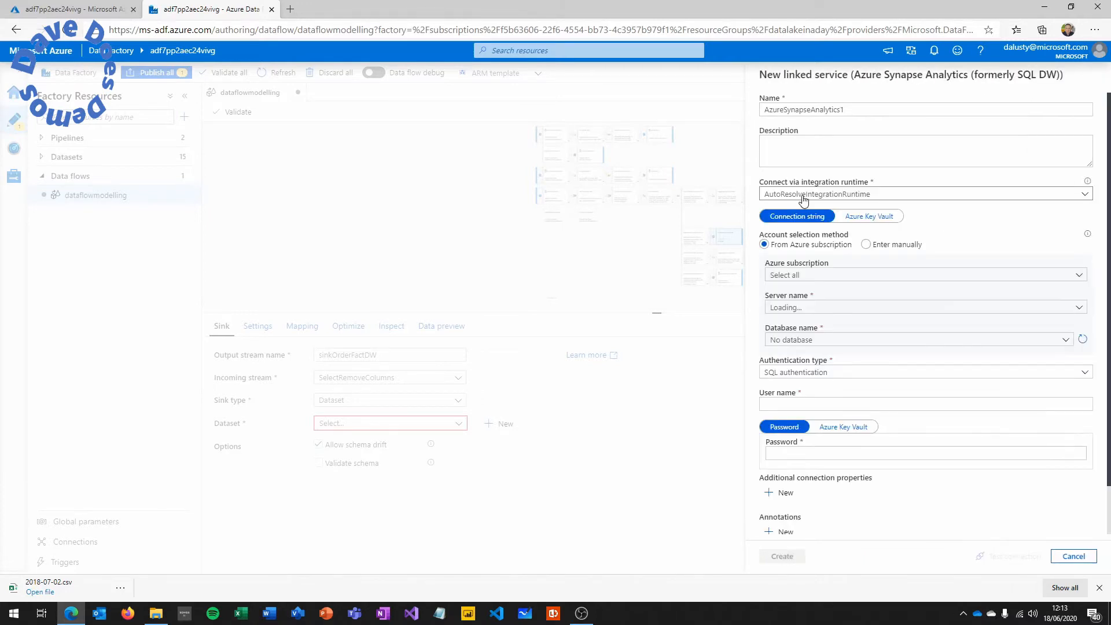
pyautogui.click(811, 275)
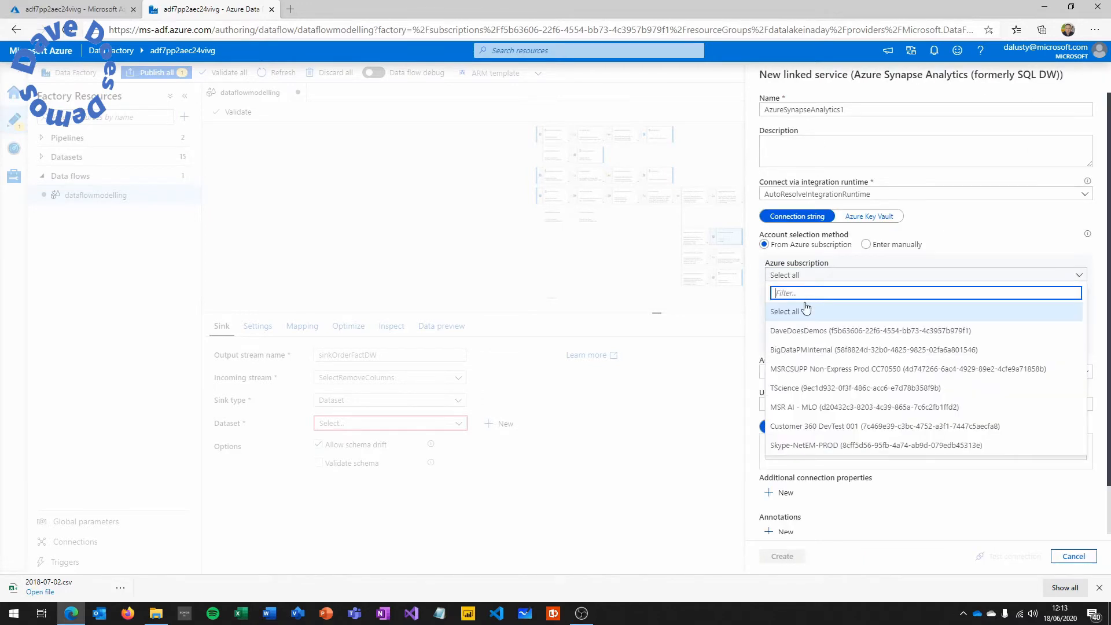
pyautogui.click(801, 331)
pyautogui.click(801, 307)
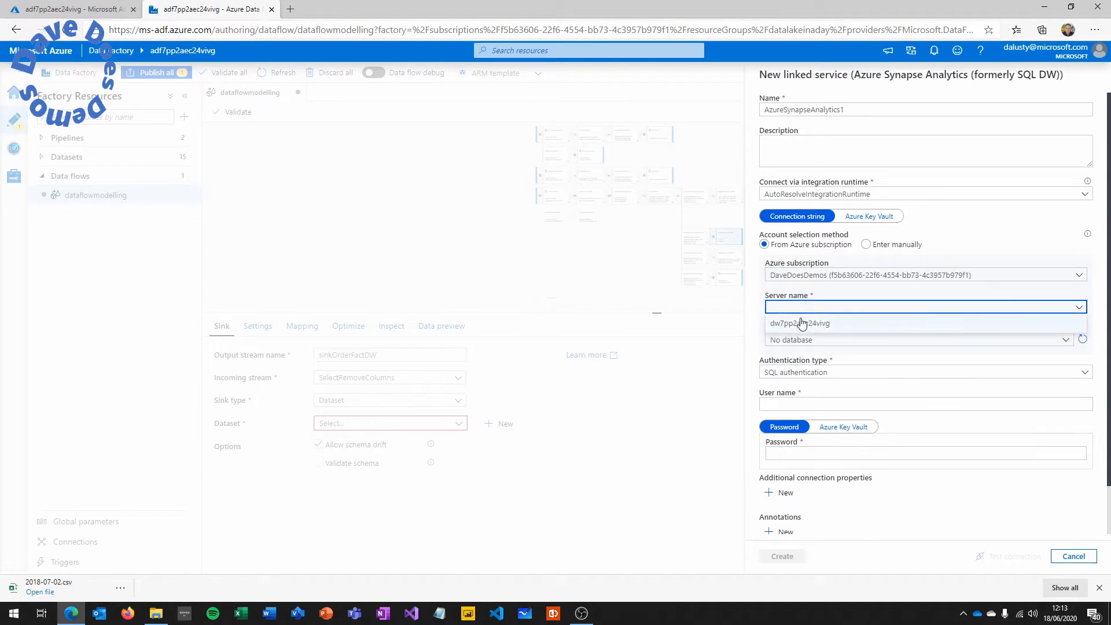
pyautogui.click(801, 323)
pyautogui.click(800, 340)
pyautogui.click(798, 355)
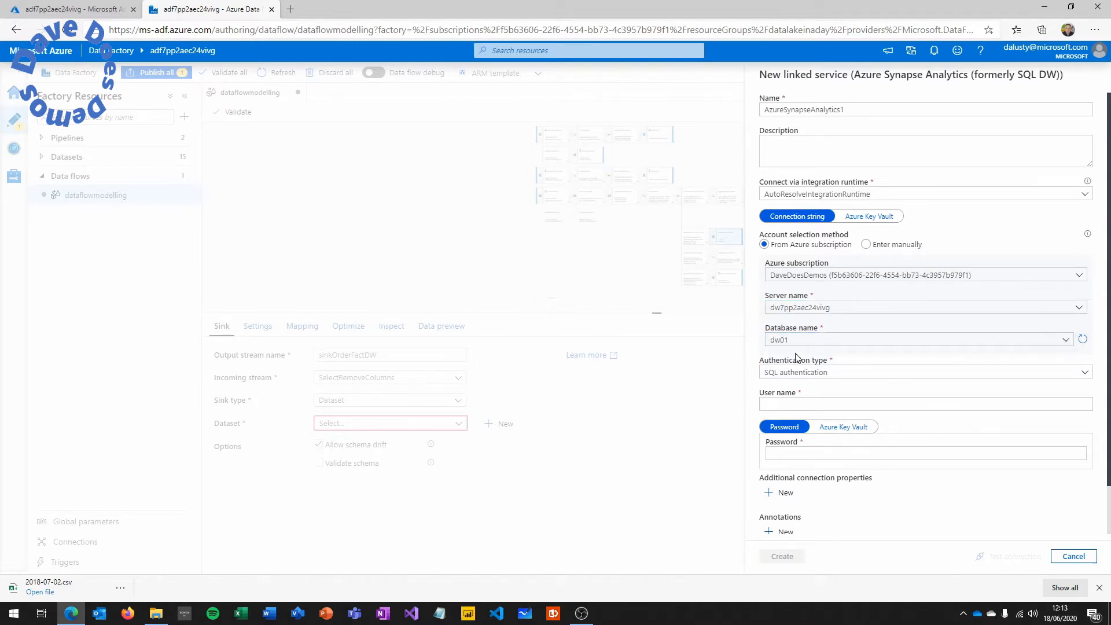
# - Use SQL authentication with user name demogod and the account password, then test the connection and create the linked service
pyautogui.click(820, 373)
pyautogui.click(816, 387)
pyautogui.click(811, 404)
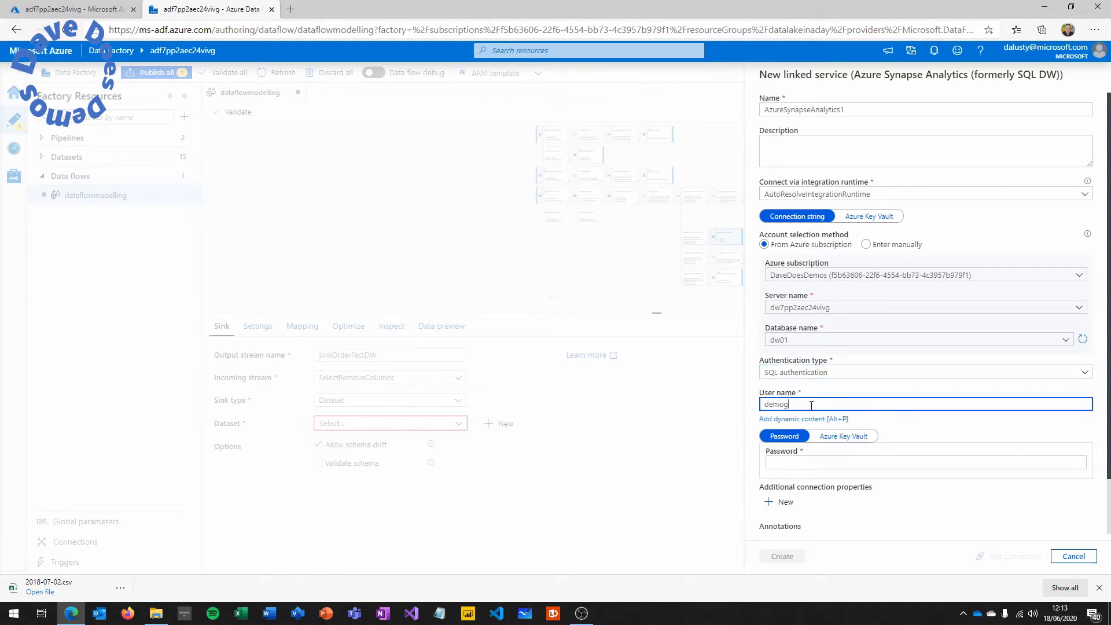
pyautogui.click(817, 463)
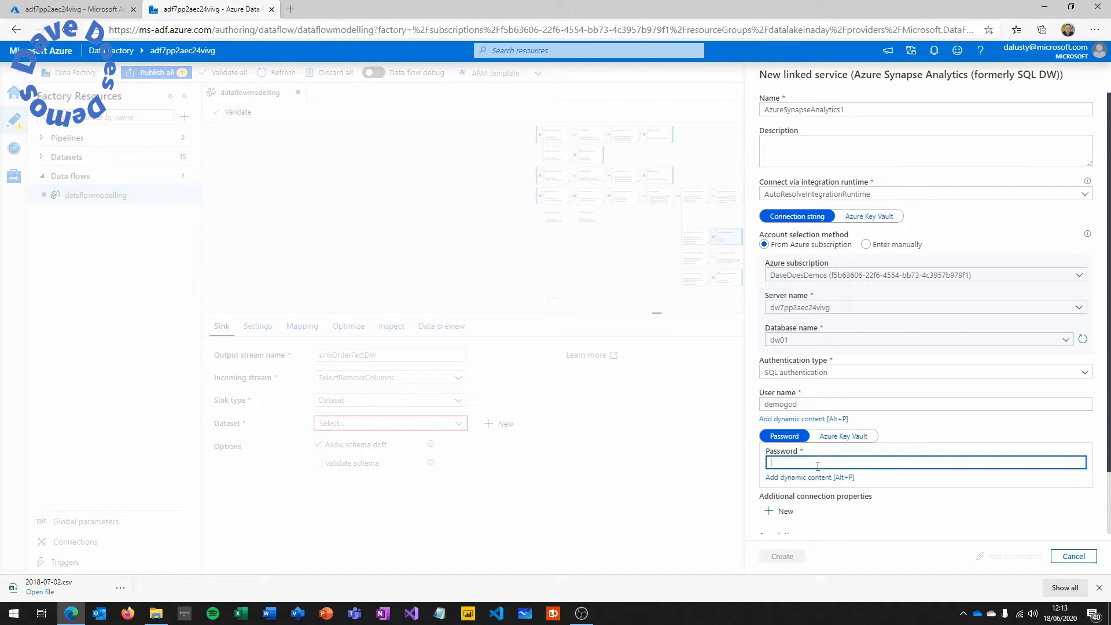
pyautogui.write('P')
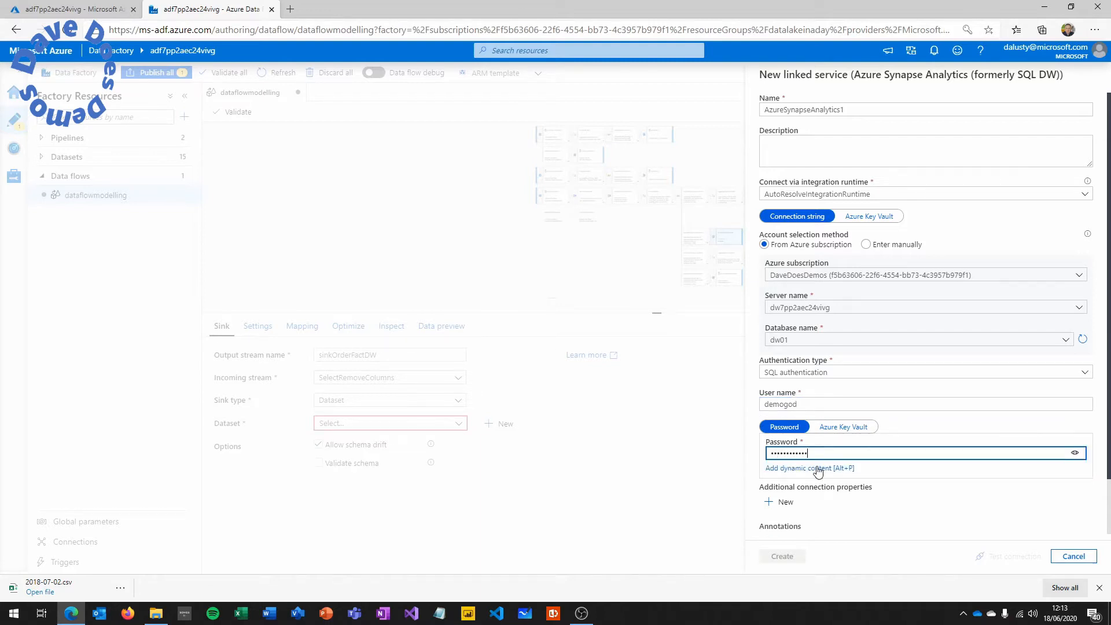
pyautogui.click(1006, 556)
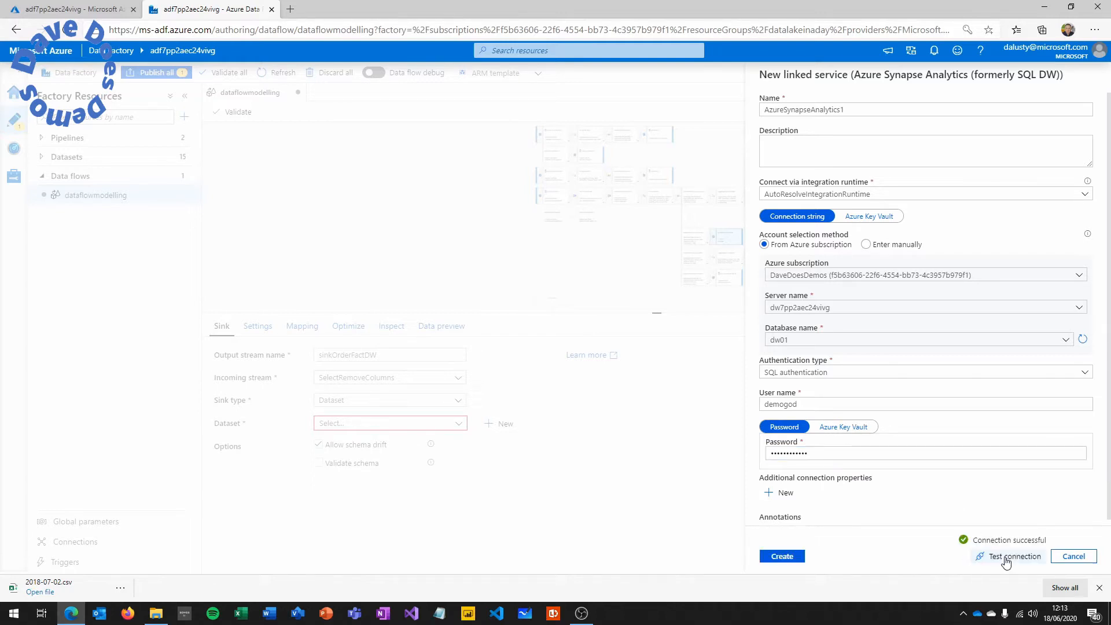
pyautogui.click(793, 557)
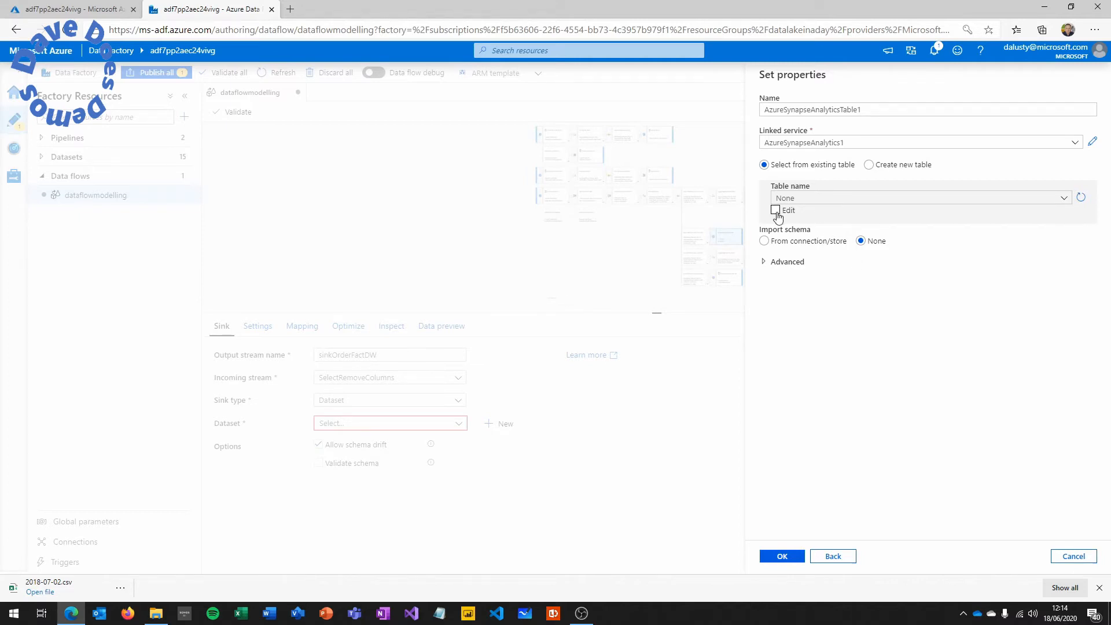
# - Set the dataset to create a new table named orders and finish creating the dataset
pyautogui.click(870, 164)
pyautogui.click(862, 196)
pyautogui.click(956, 197)
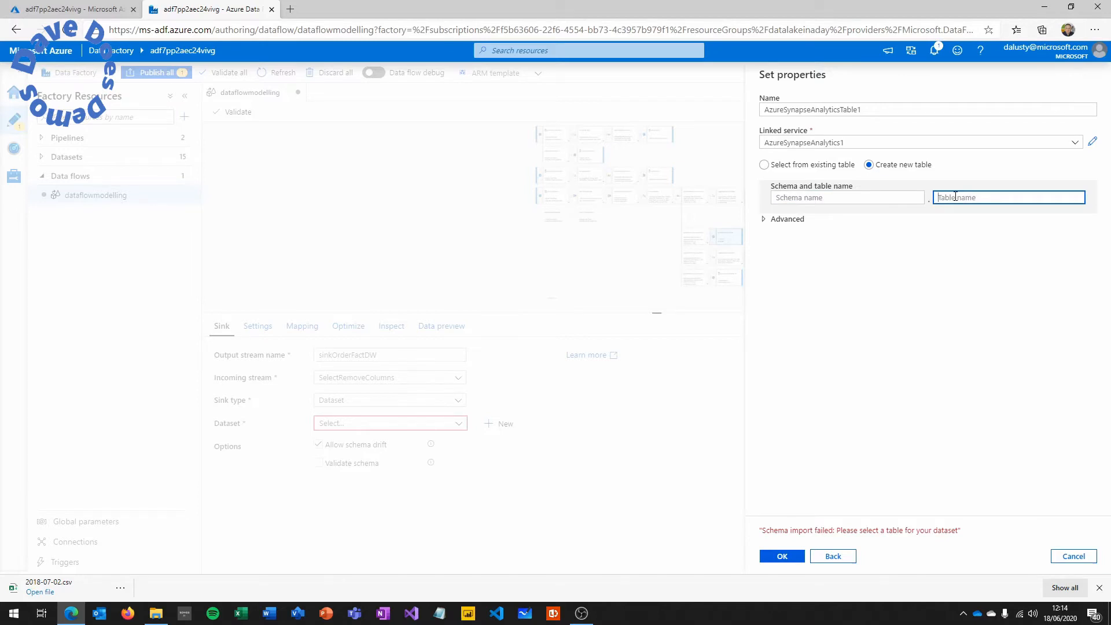
pyautogui.write('orders')
pyautogui.click(783, 556)
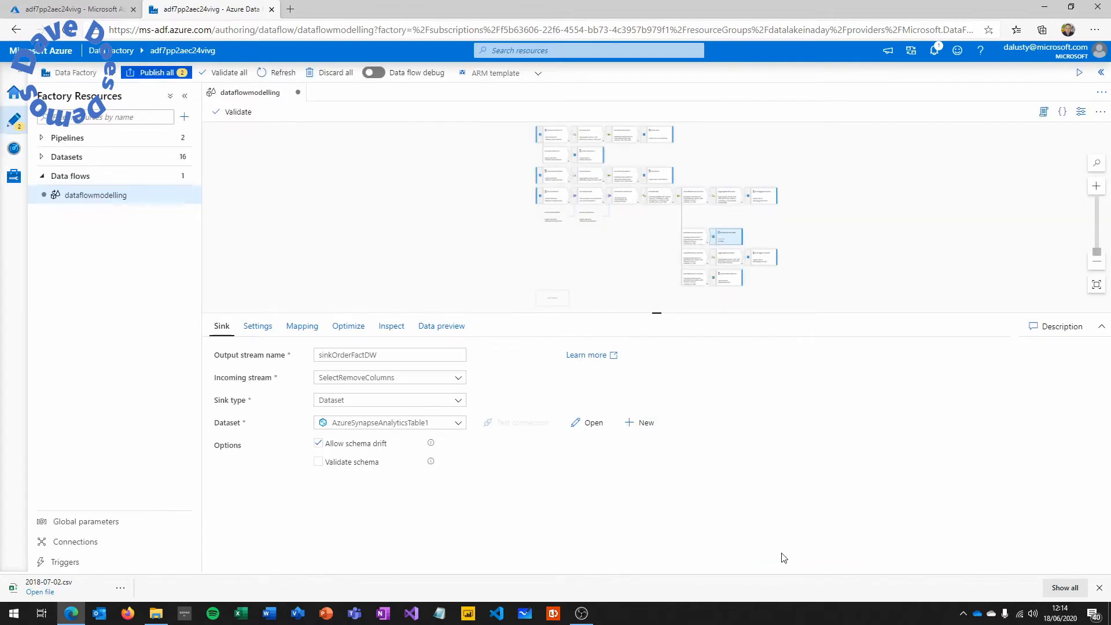
# - Open the pipelineDataPrep pipeline and show the settings of its dataflow1 activity
pyautogui.click(436, 255)
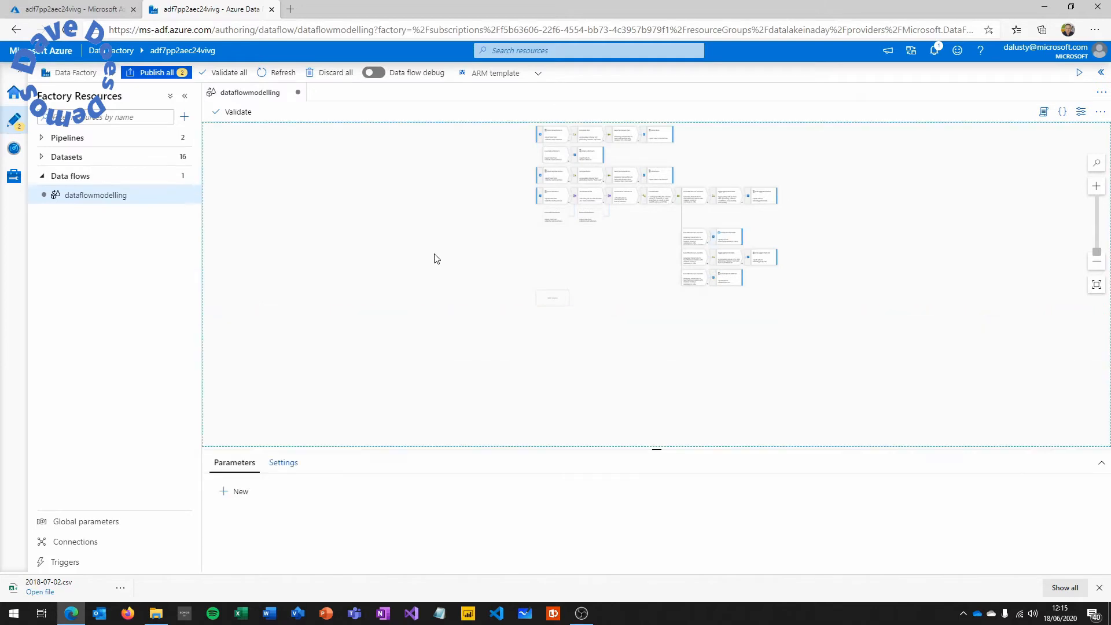
pyautogui.click(41, 139)
pyautogui.click(107, 175)
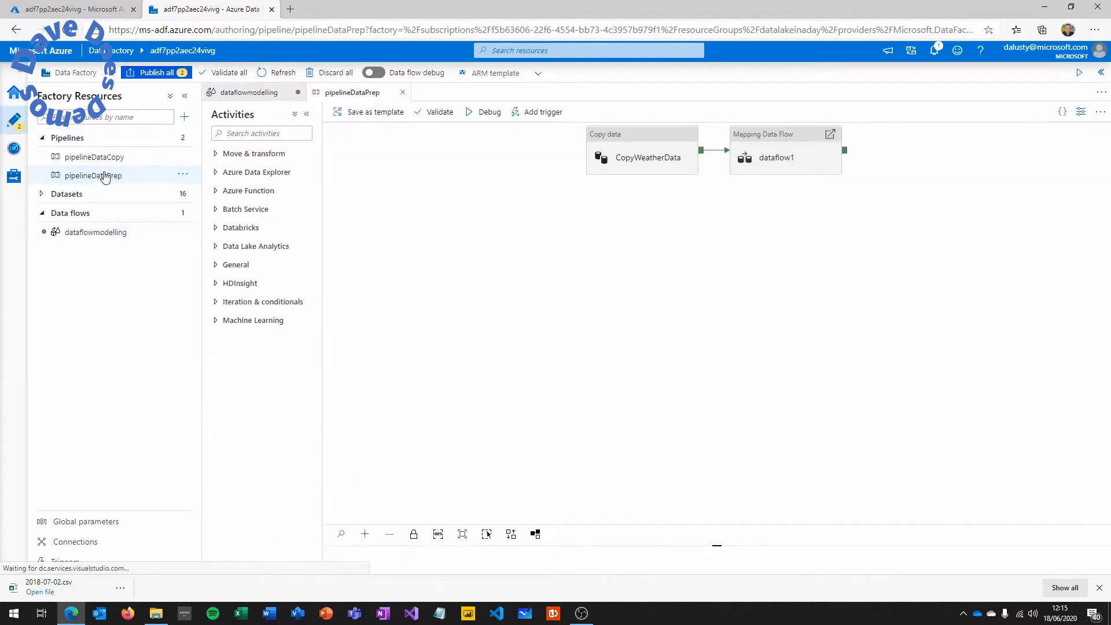
pyautogui.click(776, 156)
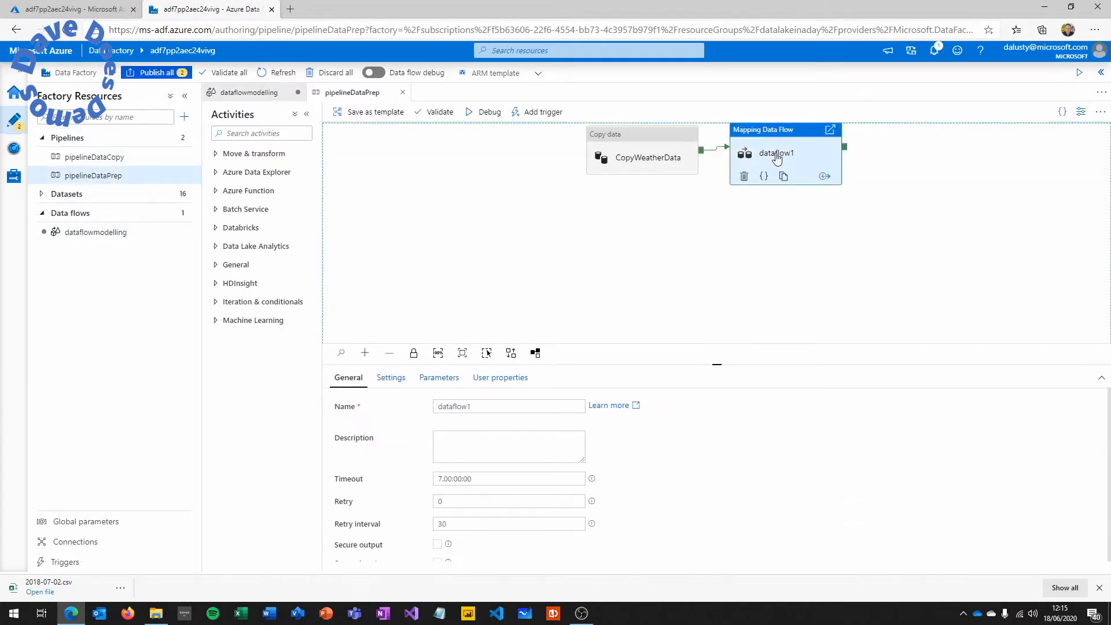
pyautogui.click(397, 381)
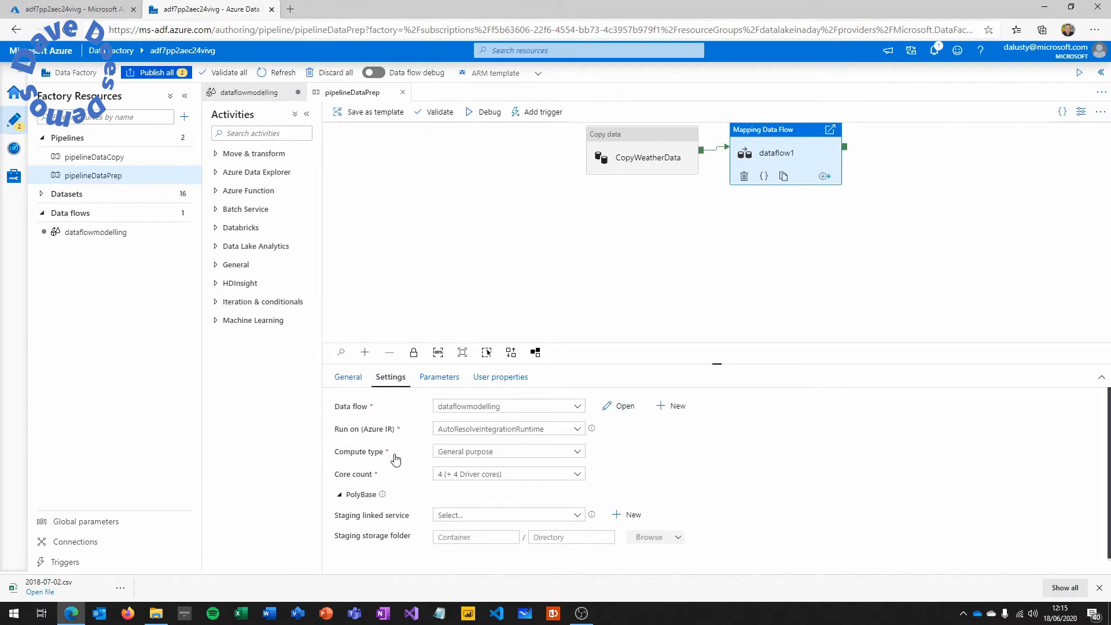
# - Set the activity's PolyBase staging linked service to AzureBlobStorage1 and its staging storage folder to raw/staging
pyautogui.click(451, 515)
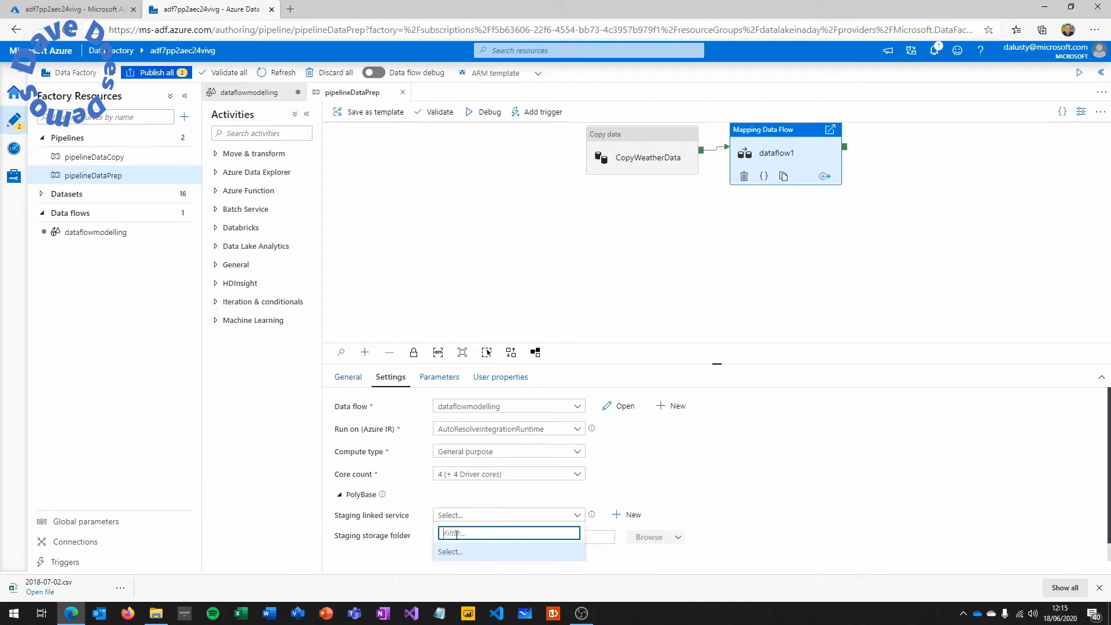
pyautogui.click(469, 552)
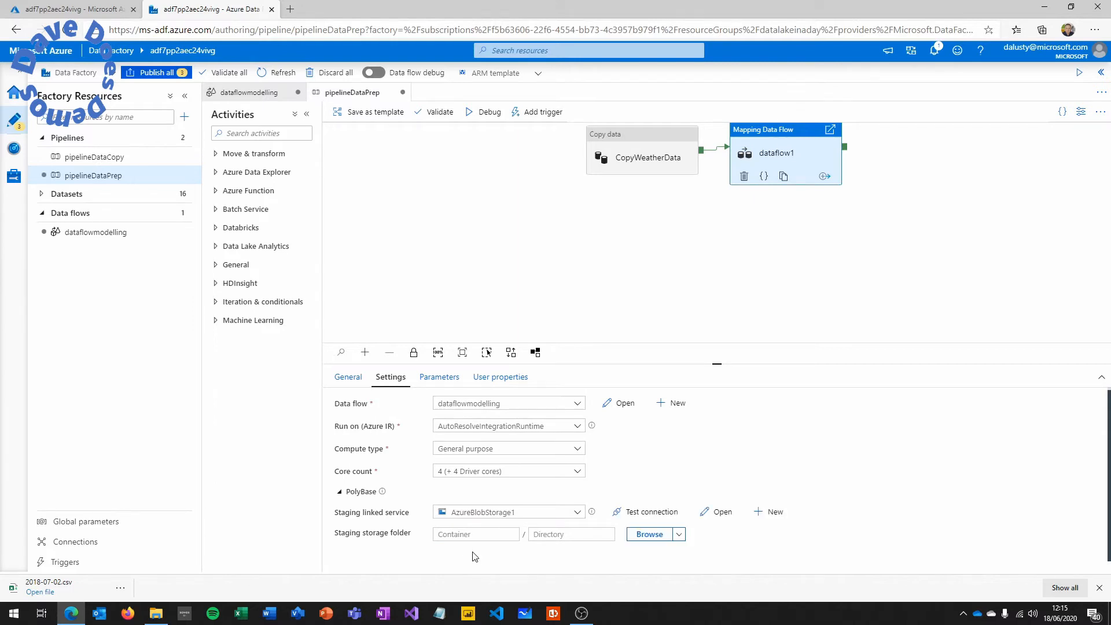
pyautogui.click(475, 534)
pyautogui.write('raw')
pyautogui.press('Tab')
pyautogui.write('stag')
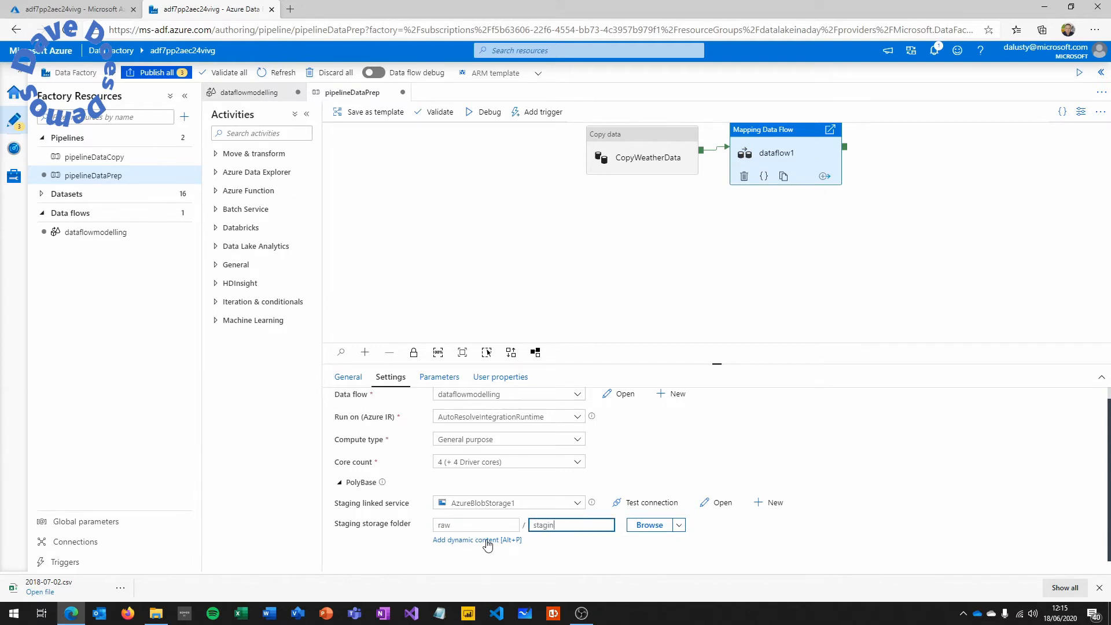
pyautogui.click(598, 556)
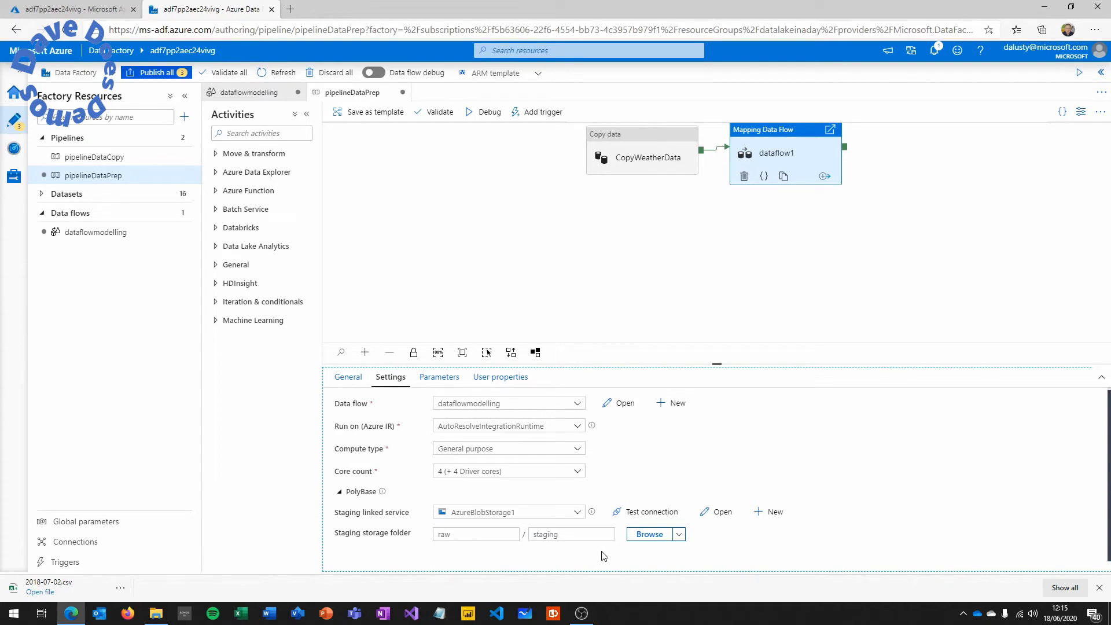
# - Publish all pending factory changes and trigger an on-demand run of the pipelineDataPrep pipeline
pyautogui.click(160, 74)
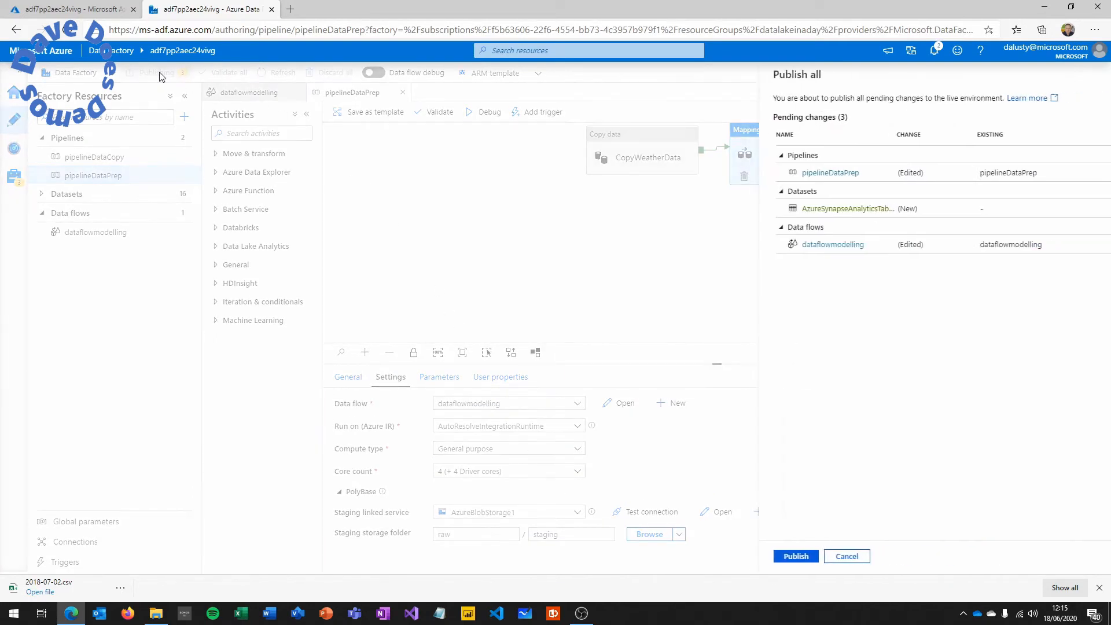
pyautogui.click(780, 559)
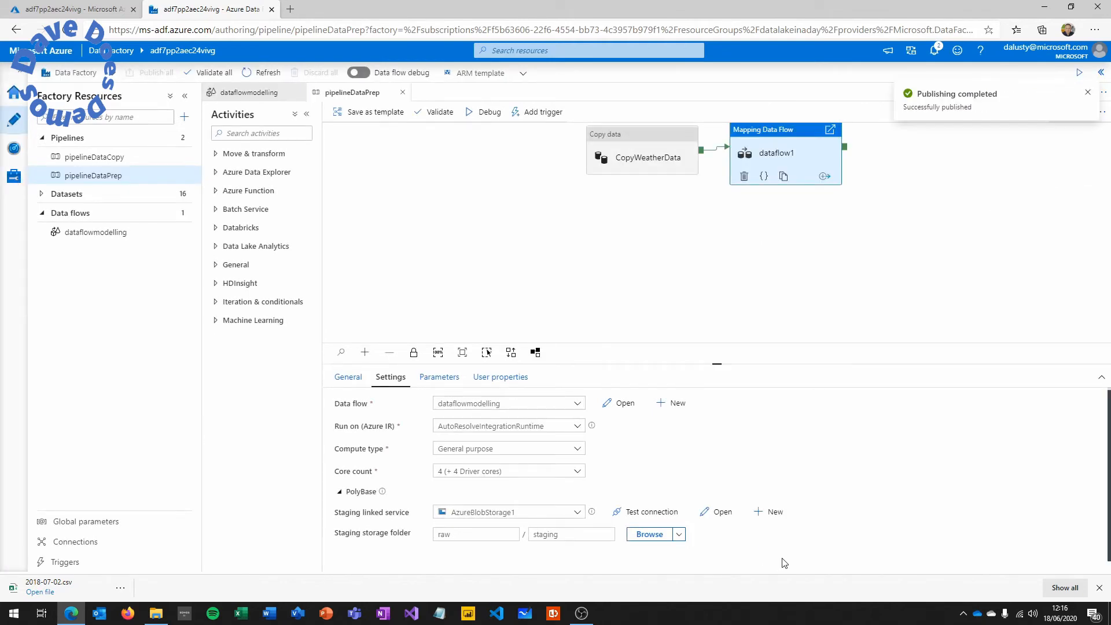
pyautogui.click(537, 111)
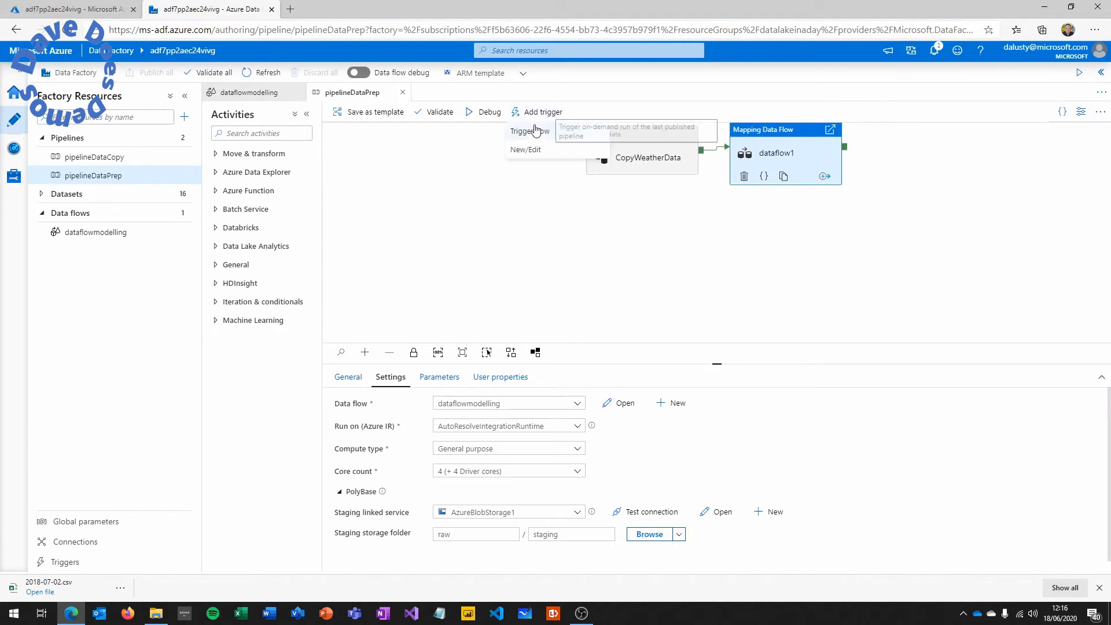
pyautogui.click(530, 130)
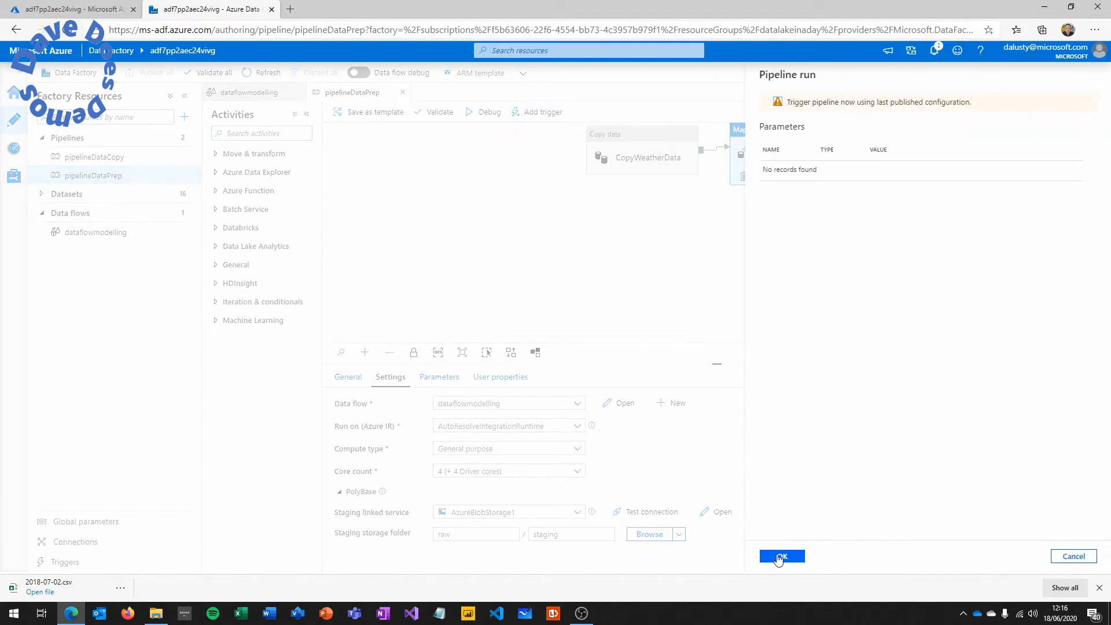
pyautogui.click(779, 557)
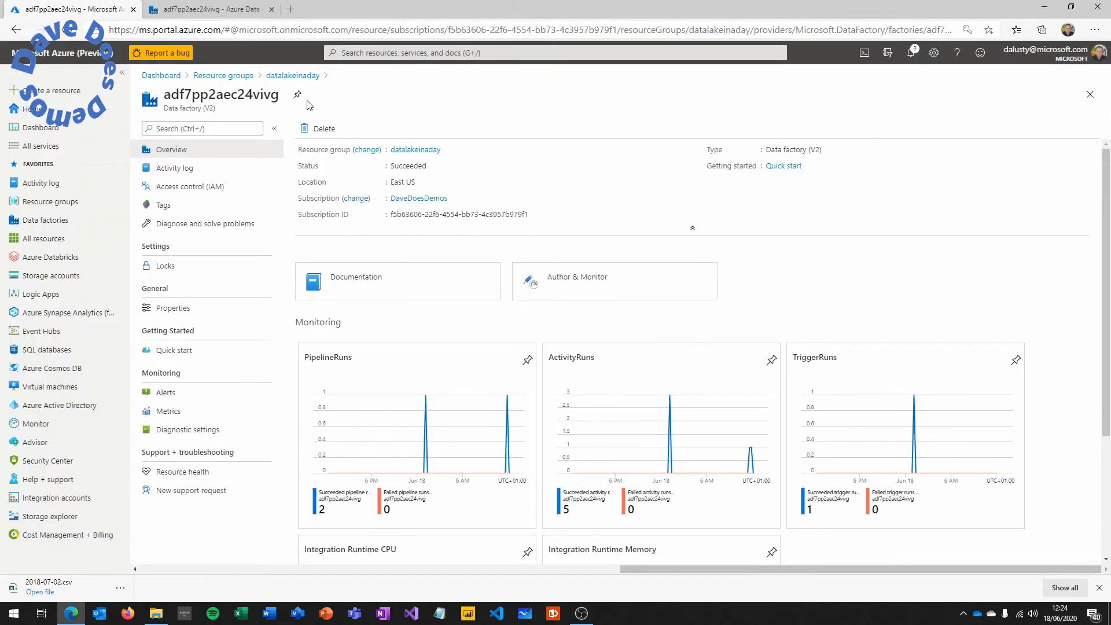
# - Open the query editor of the dw01 Synapse SQL pool from the datalakeinaday resource group in the Azure portal
pyautogui.click(300, 76)
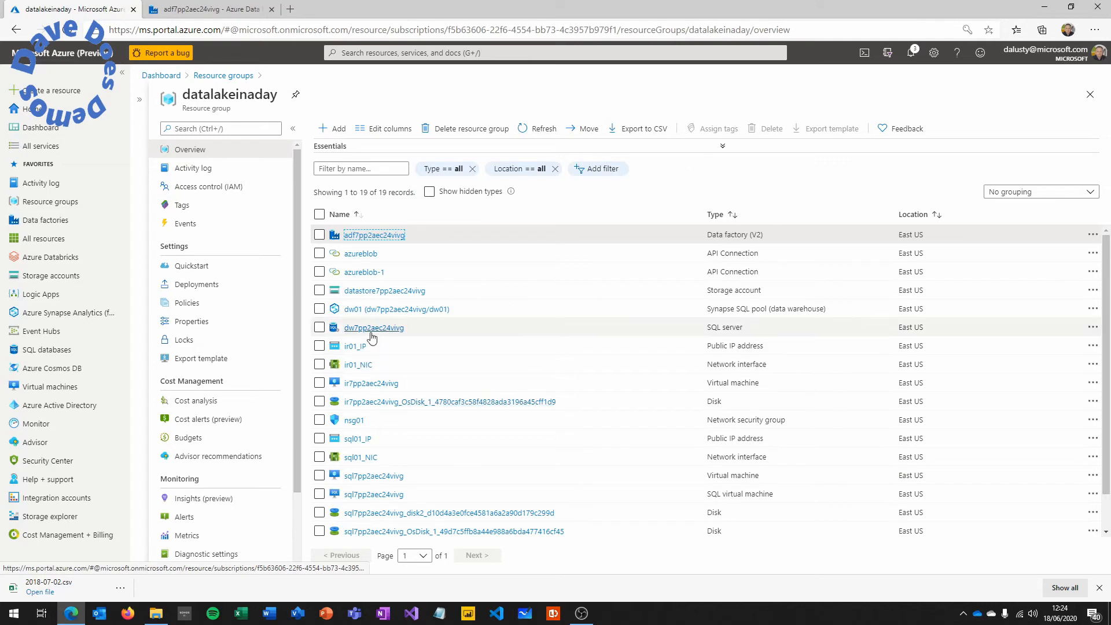
pyautogui.click(375, 310)
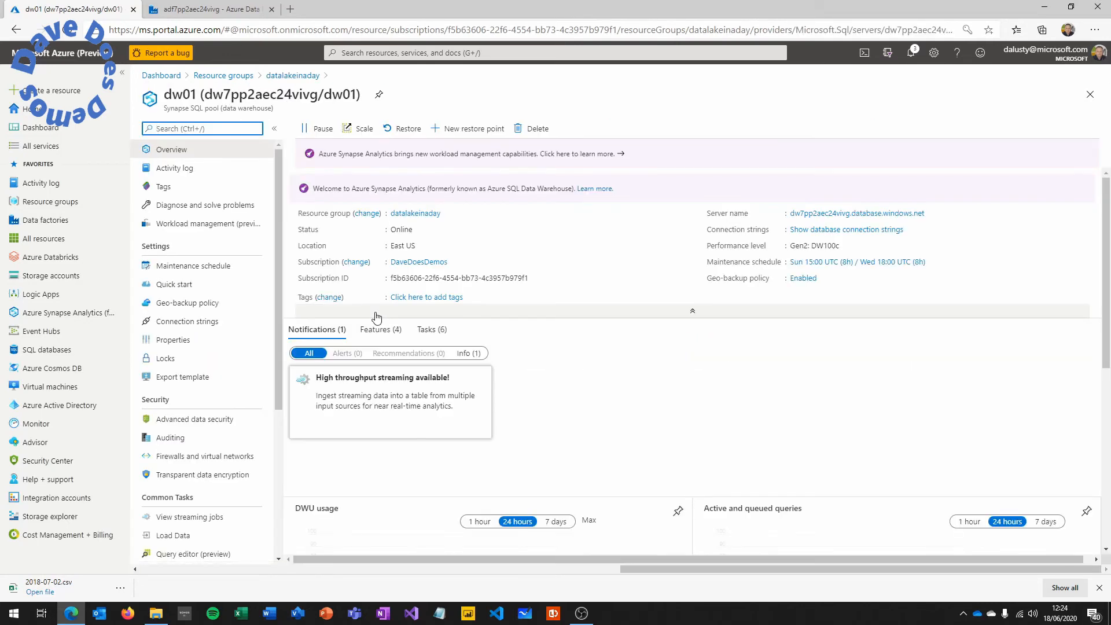
pyautogui.moveTo(280, 324); pyautogui.dragTo(272, 455)
pyautogui.click(225, 346)
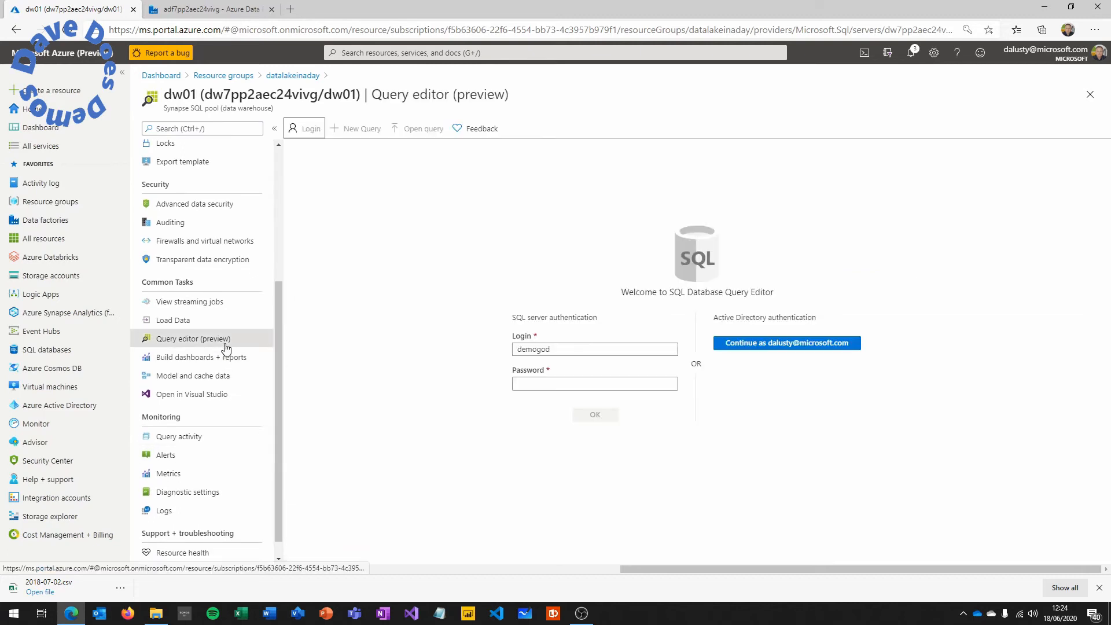
# - Log in to the query editor with SQL server authentication by entering the account password for demogod
pyautogui.click(559, 382)
pyautogui.write('•••')
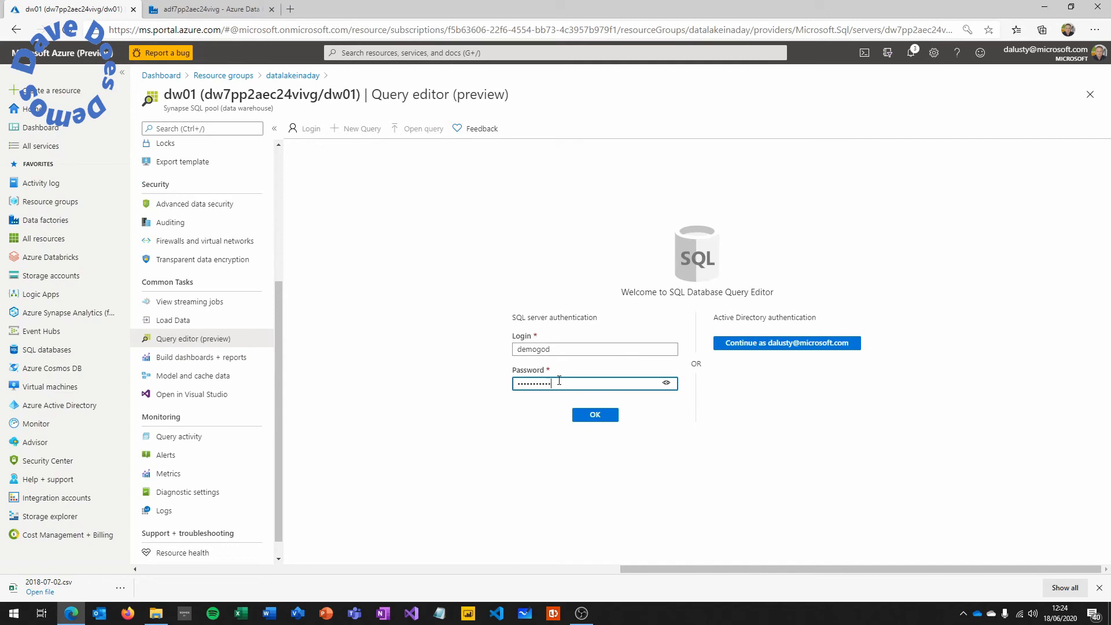
pyautogui.press('Return')
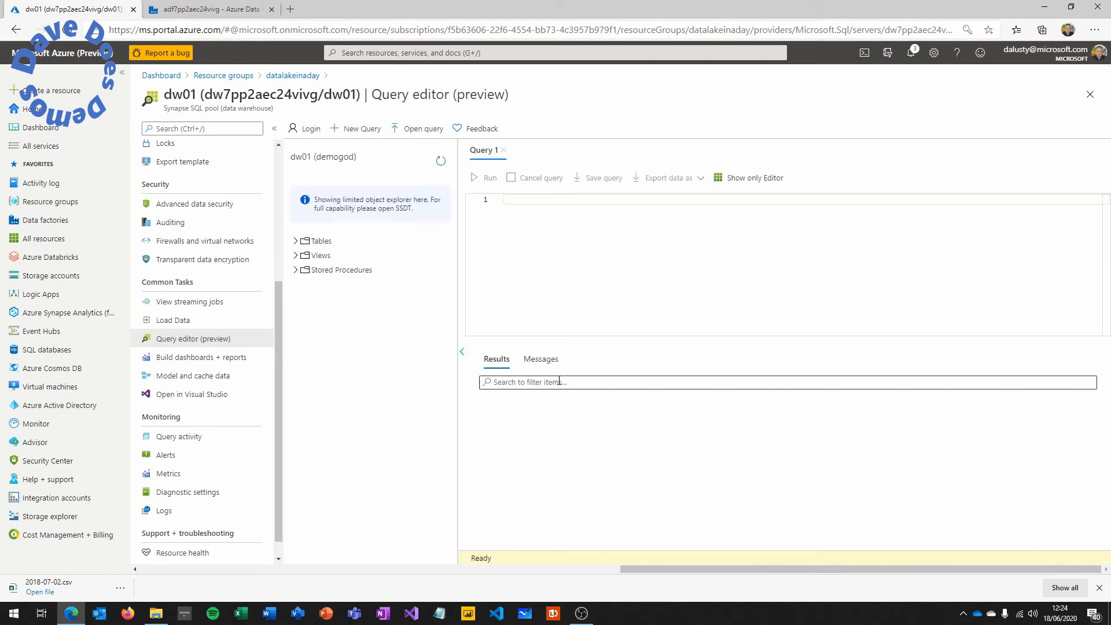
# - Expand the dbo.orders table to show its columns and query its top 1000 rows
pyautogui.click(296, 242)
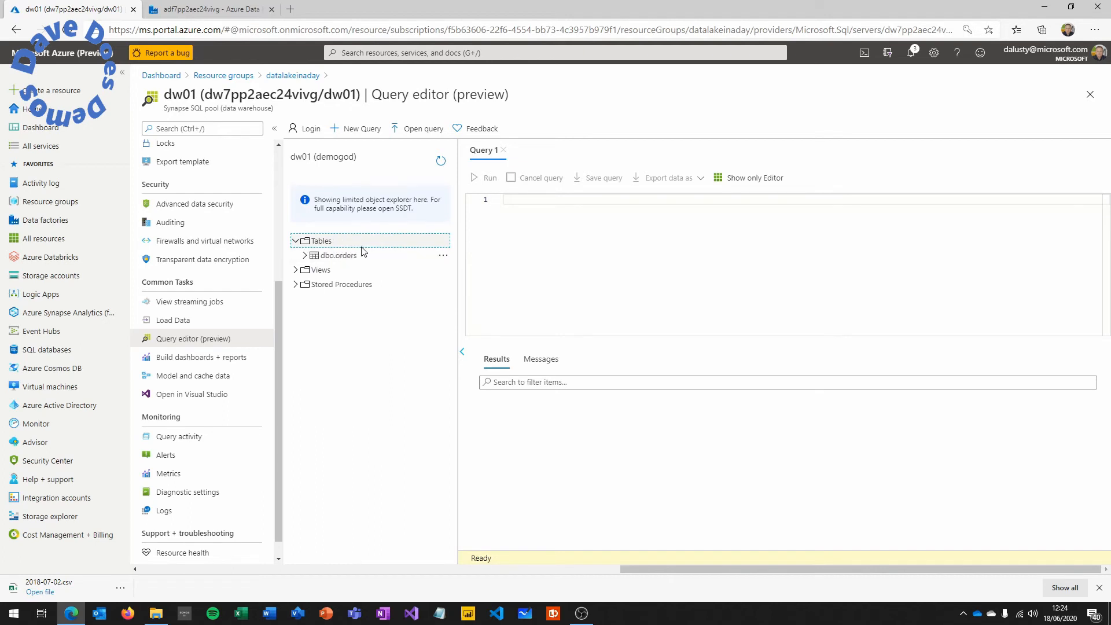
pyautogui.click(357, 258)
pyautogui.click(304, 255)
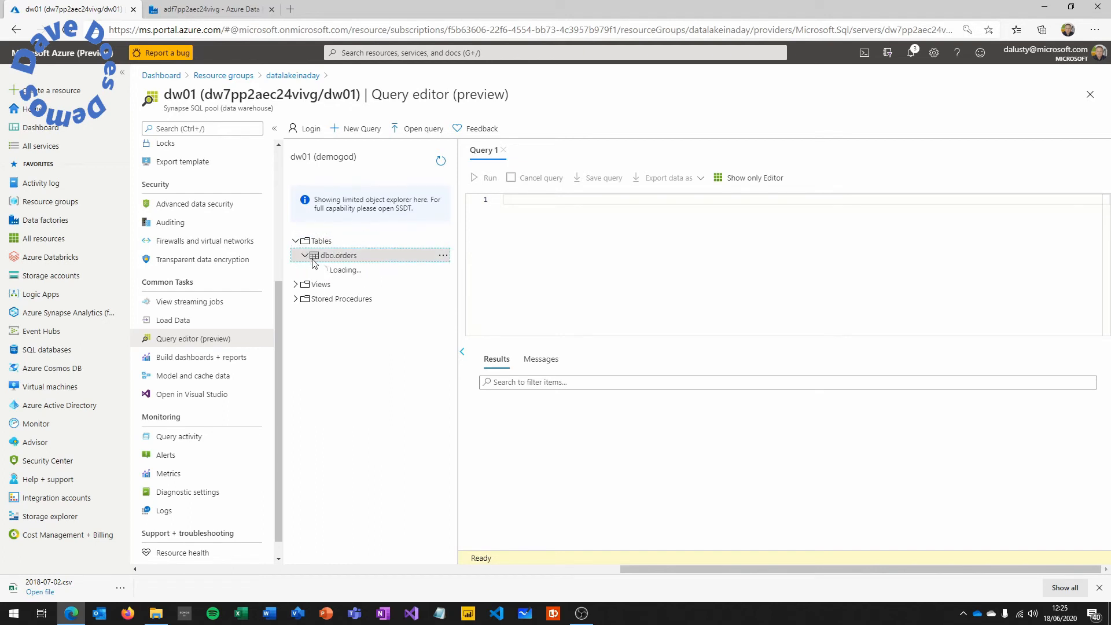
pyautogui.rightClick(345, 256)
pyautogui.click(375, 271)
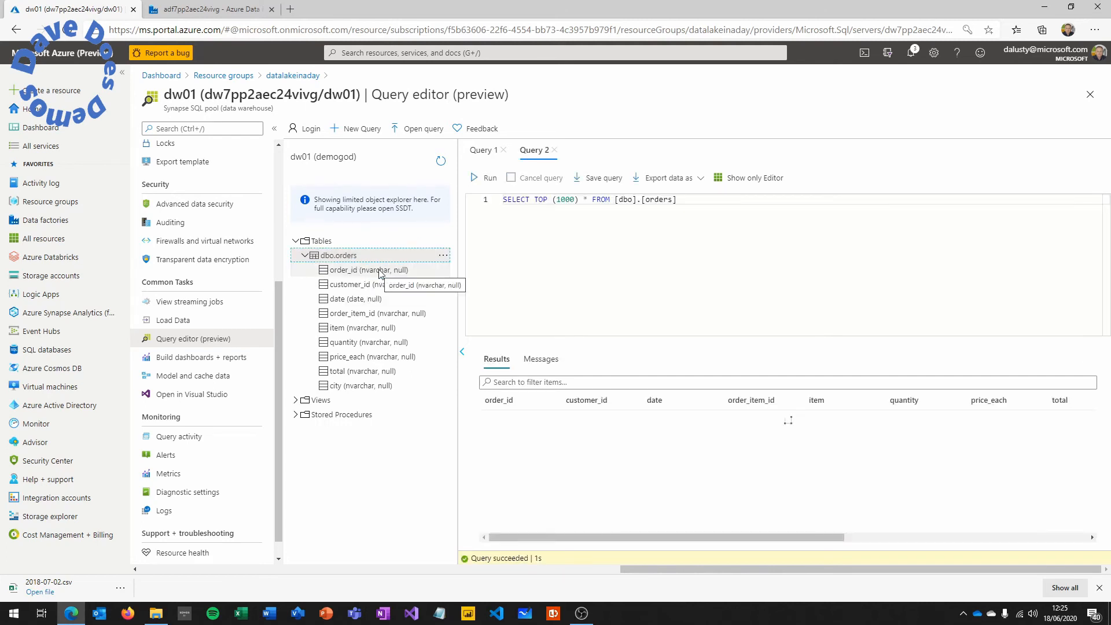